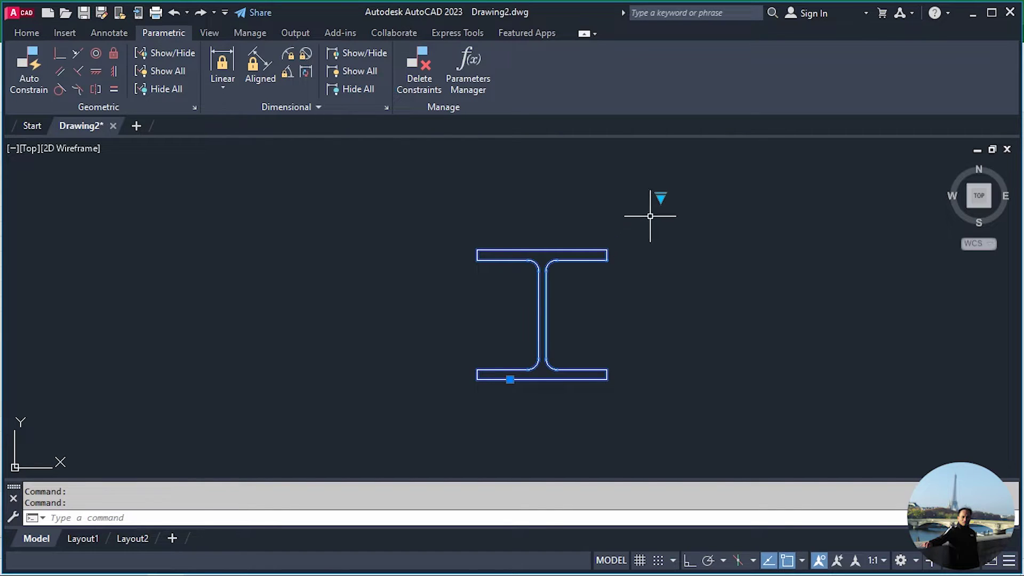
- Switch the I-beam Size through 100 x 50 x 5, 125 x 125 x 6.5, 175 x 90 x 5, ending at 200 x 100 x 5.5
{"action": "left_click", "coordinate": [660, 197]}
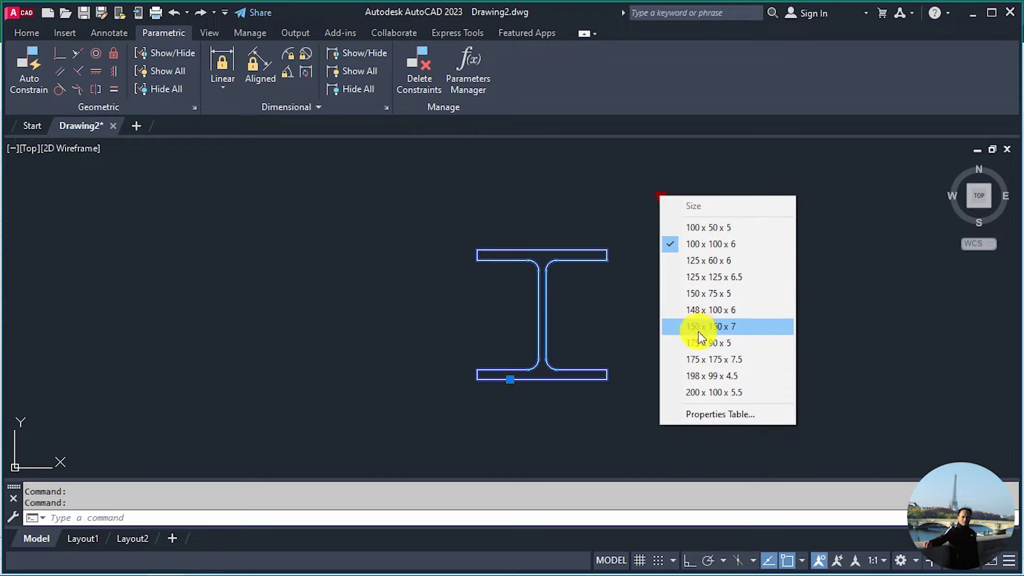
{"action": "left_click", "coordinate": [713, 230]}
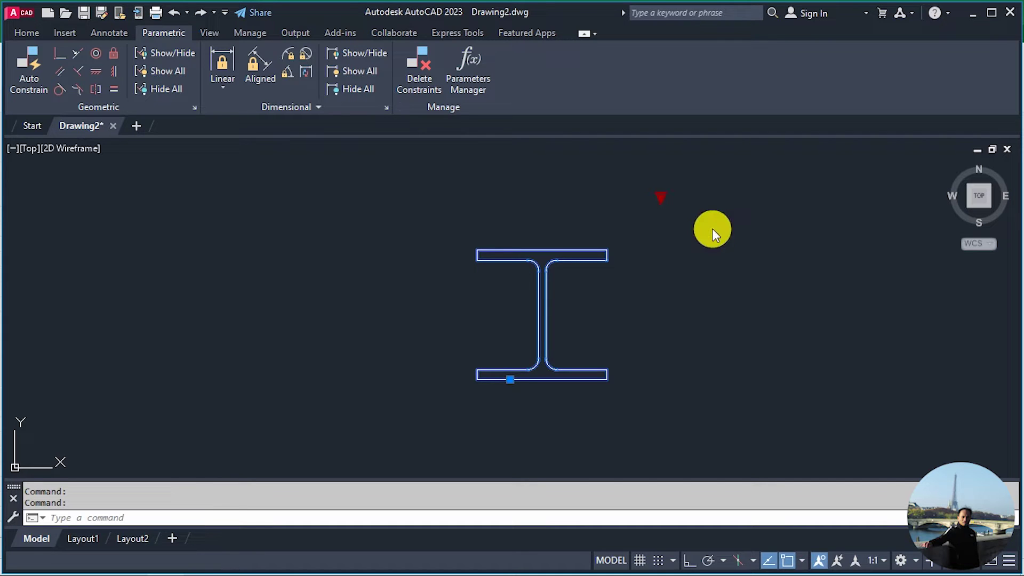
{"action": "left_click", "coordinate": [661, 197]}
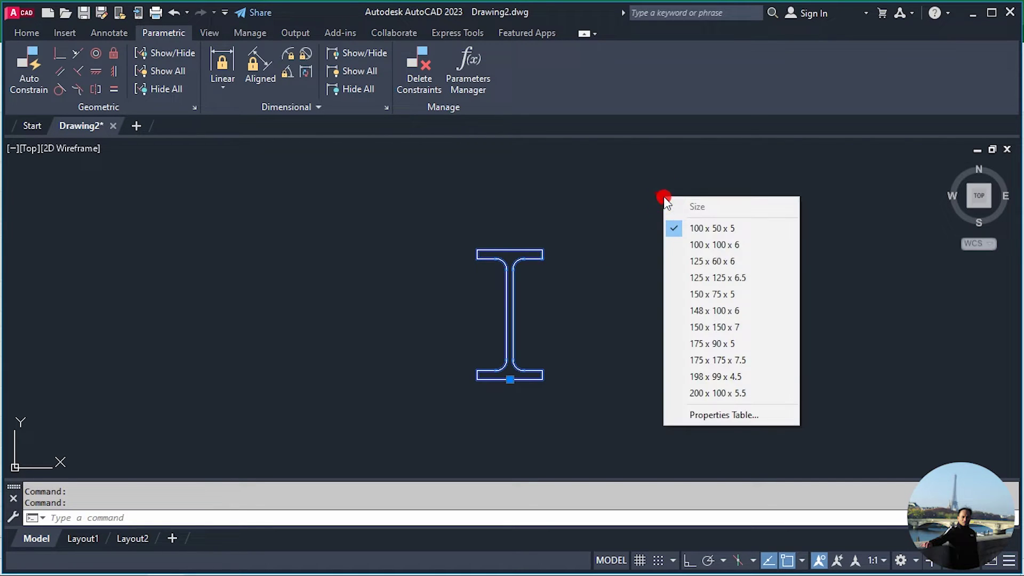
{"action": "left_click", "coordinate": [705, 278]}
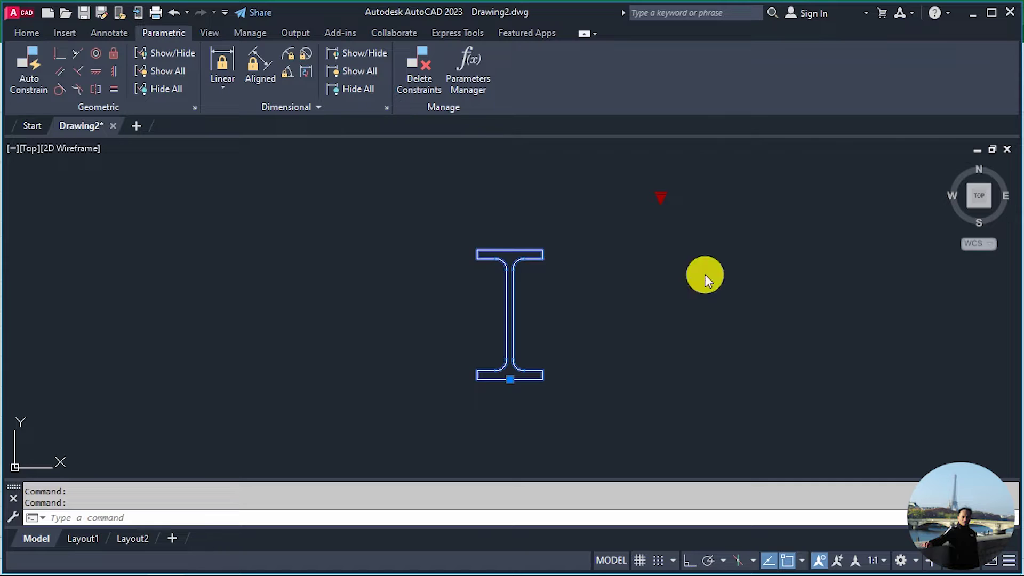
{"action": "left_click", "coordinate": [663, 196]}
{"action": "left_click", "coordinate": [719, 349]}
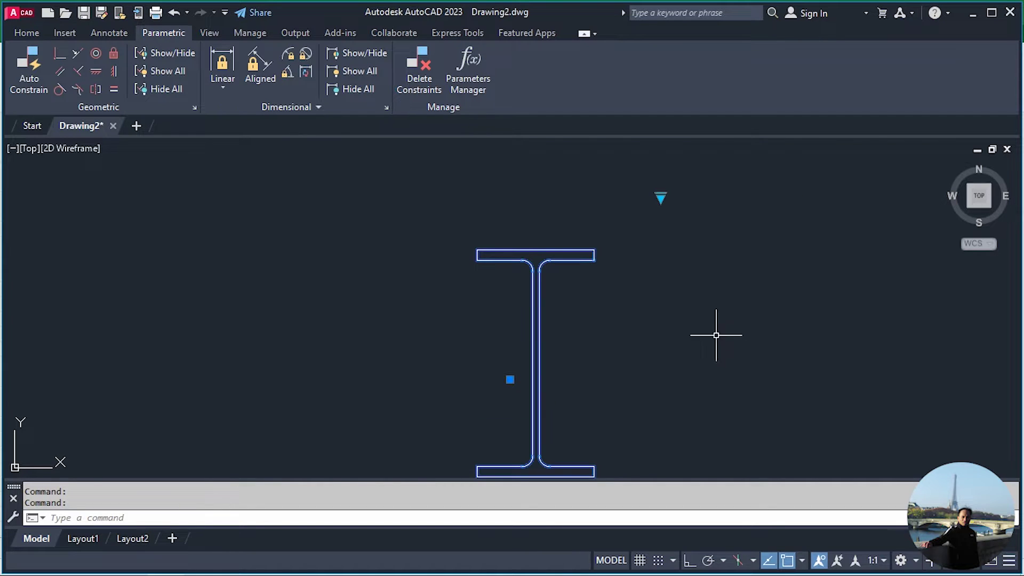
{"action": "left_click", "coordinate": [660, 197]}
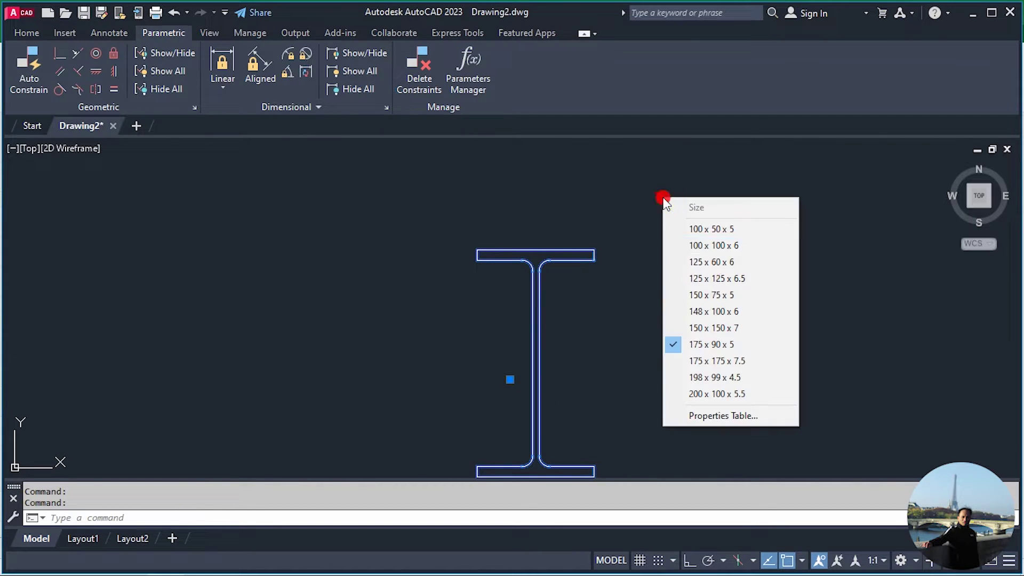
{"action": "left_click", "coordinate": [725, 393]}
- Recentre the I-beam, then start a new block definition with B and begin naming it Thép H
{"action": "scroll", "coordinate": [678, 374], "scroll_direction": "down", "scroll_amount": 2}
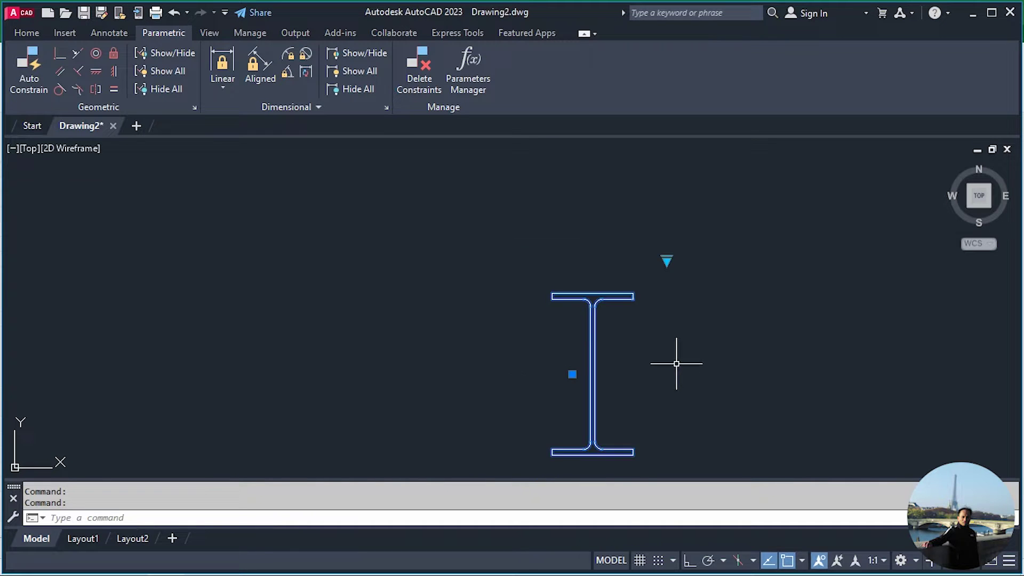
{"action": "middle_click_drag", "start_coordinate": [676, 359], "coordinate": [626, 311]}
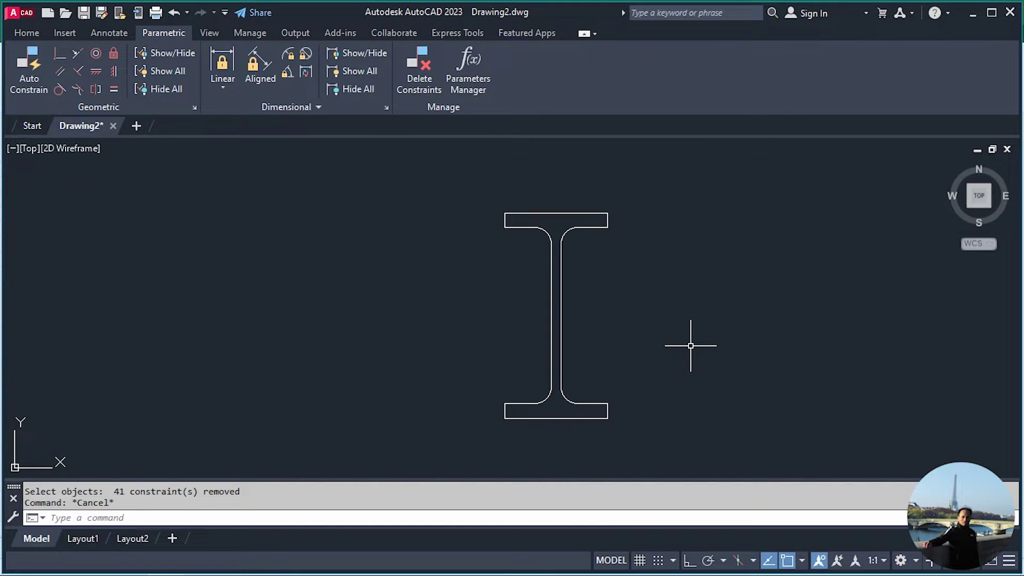
{"action": "type", "text": "B"}
{"action": "key", "text": "Return"}
{"action": "type", "text": "Thép H"}
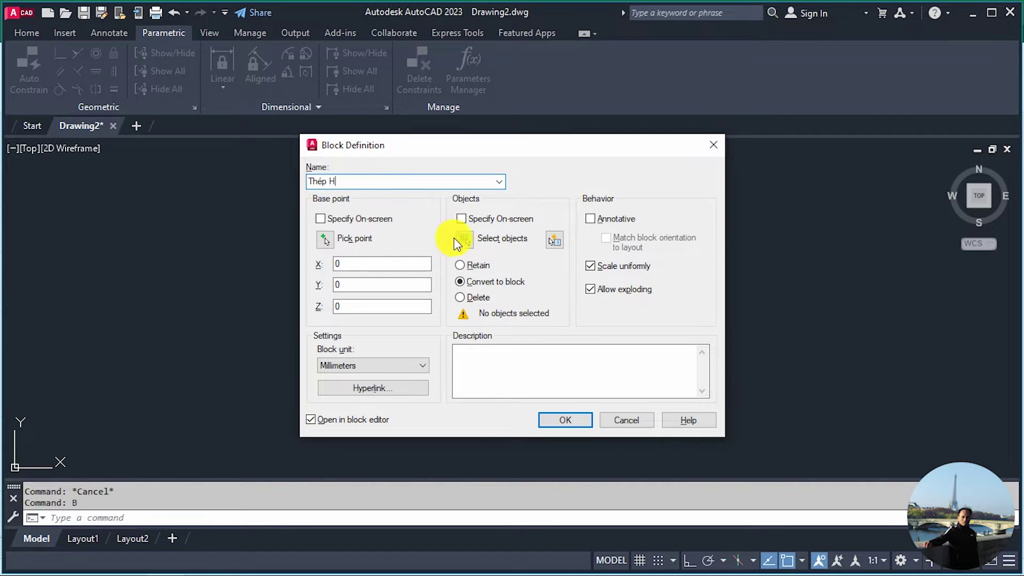
- Build Thép H from the 16 I-beam objects with its base point at the beam bottom, opening it in the Block Editor
{"action": "left_click", "coordinate": [464, 238]}
{"action": "left_click", "coordinate": [679, 195]}
{"action": "left_click", "coordinate": [450, 439]}
{"action": "key", "text": "Return"}
{"action": "left_click", "coordinate": [324, 238]}
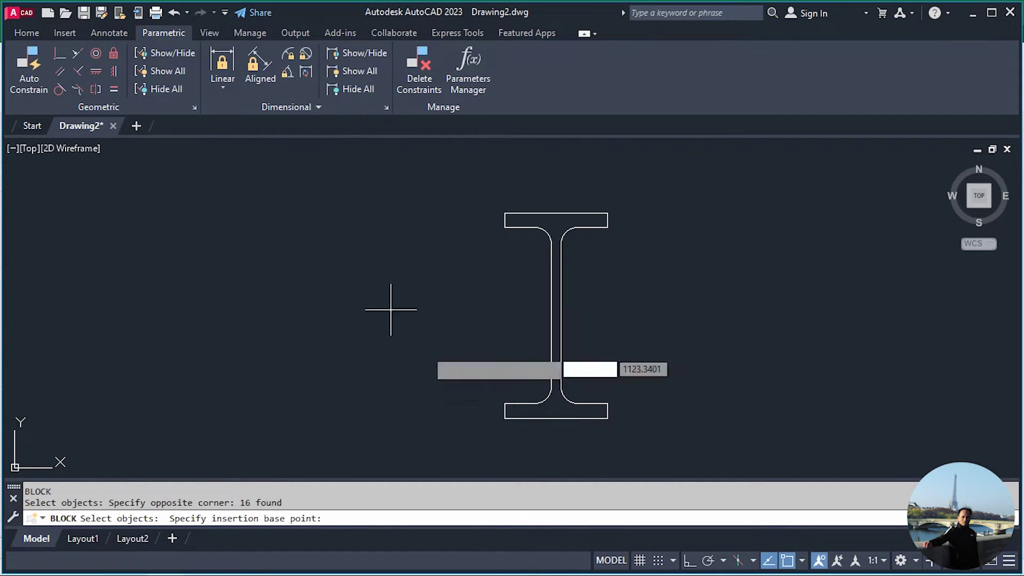
{"action": "left_click", "coordinate": [555, 418]}
{"action": "left_click", "coordinate": [575, 419]}
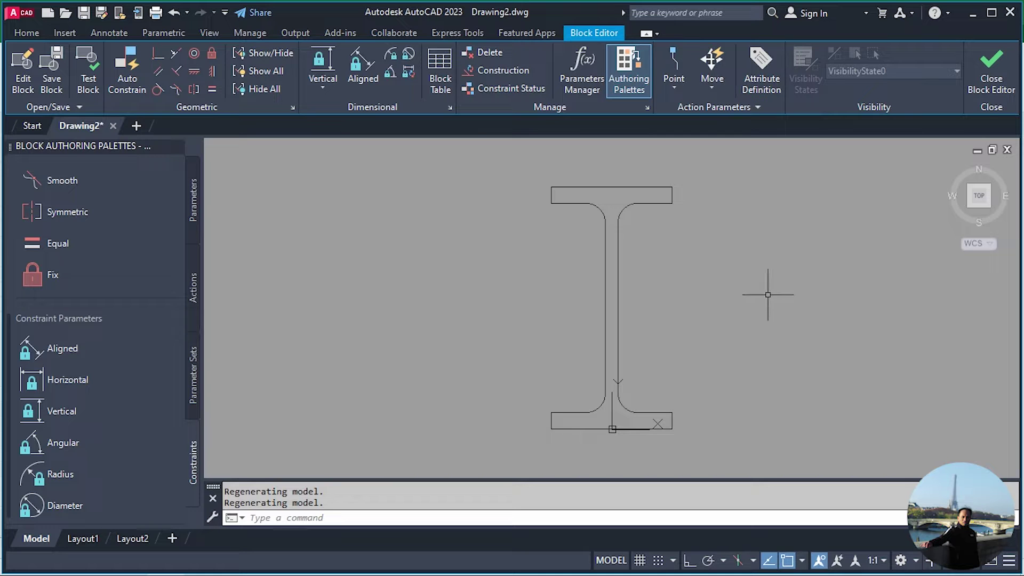
{"action": "left_click", "coordinate": [192, 207]}
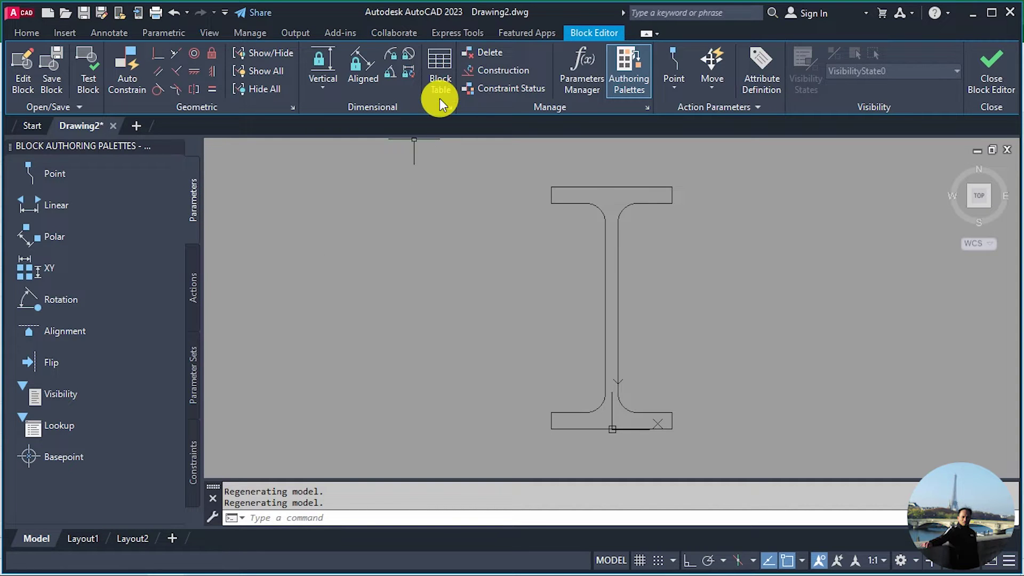
{"action": "left_click", "coordinate": [195, 291]}
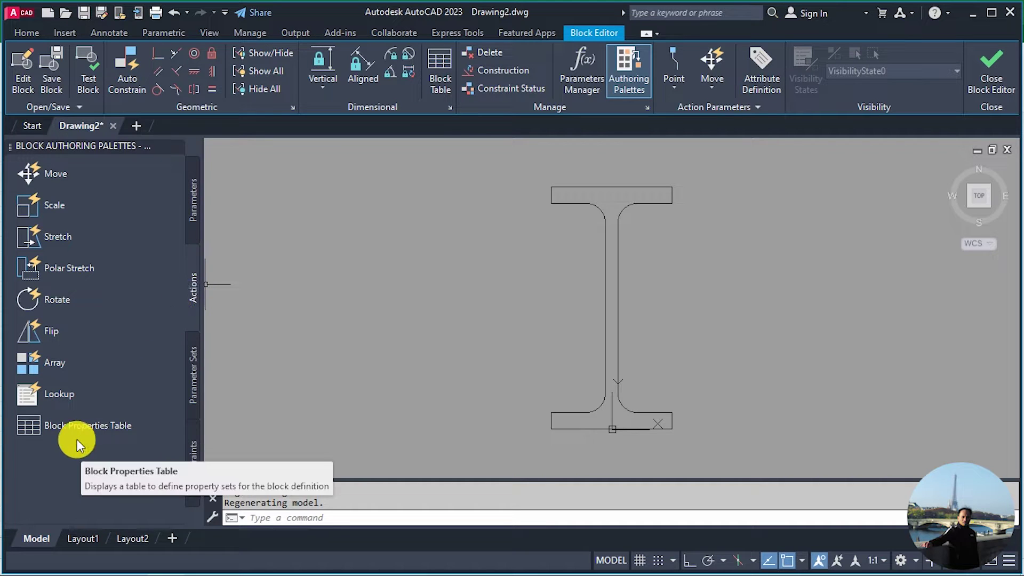
{"action": "left_click", "coordinate": [193, 462]}
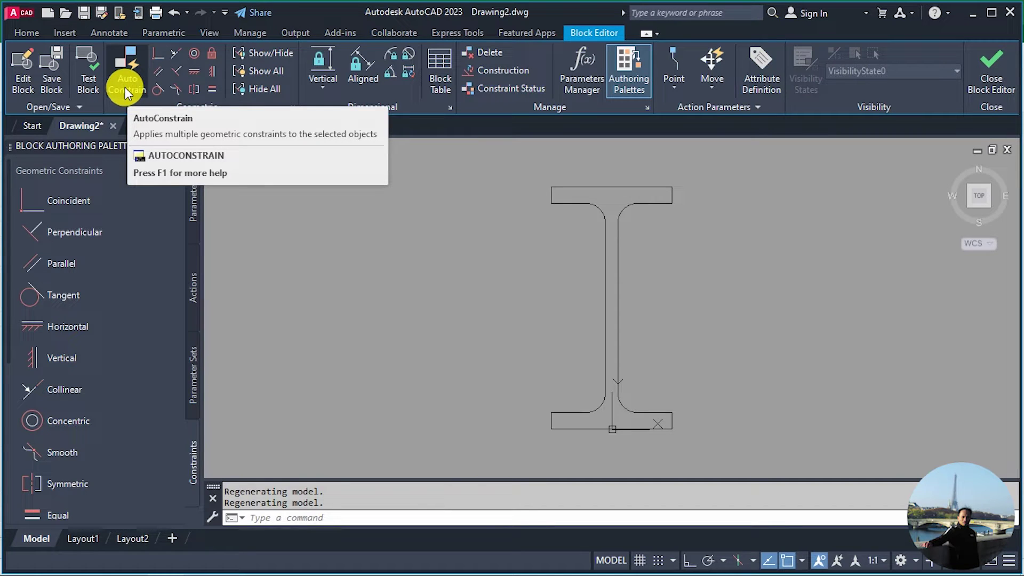
- Auto-constrain all 16 I-beam objects with 36 geometric constraints and hide every constraint icon
{"action": "left_click", "coordinate": [127, 75]}
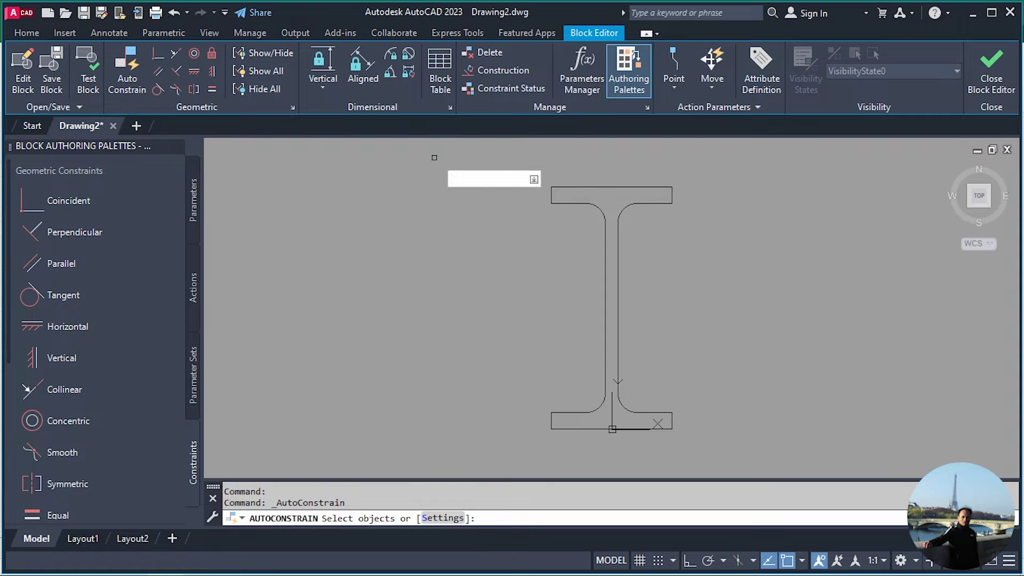
{"action": "left_click", "coordinate": [491, 156]}
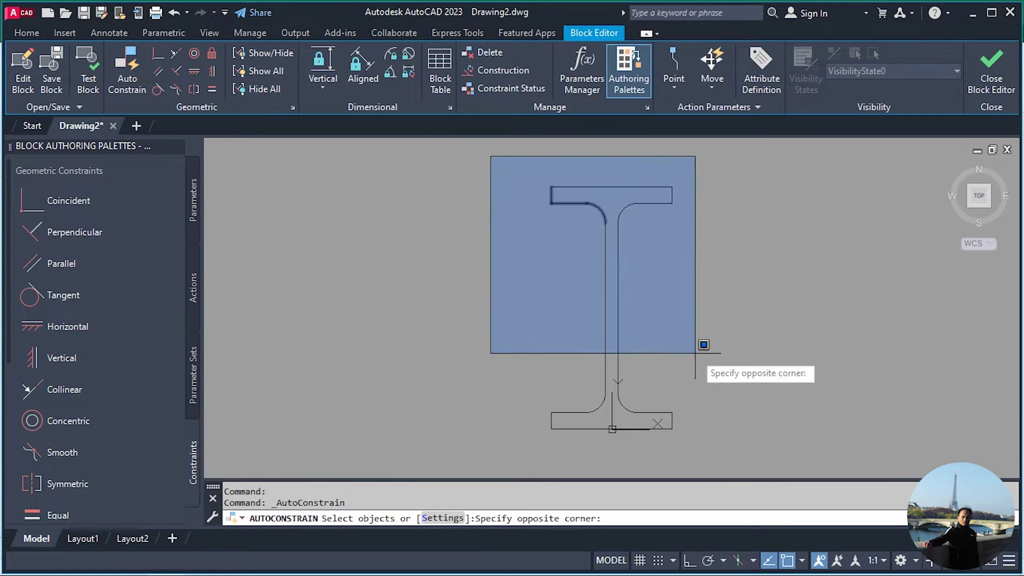
{"action": "left_click", "coordinate": [755, 450]}
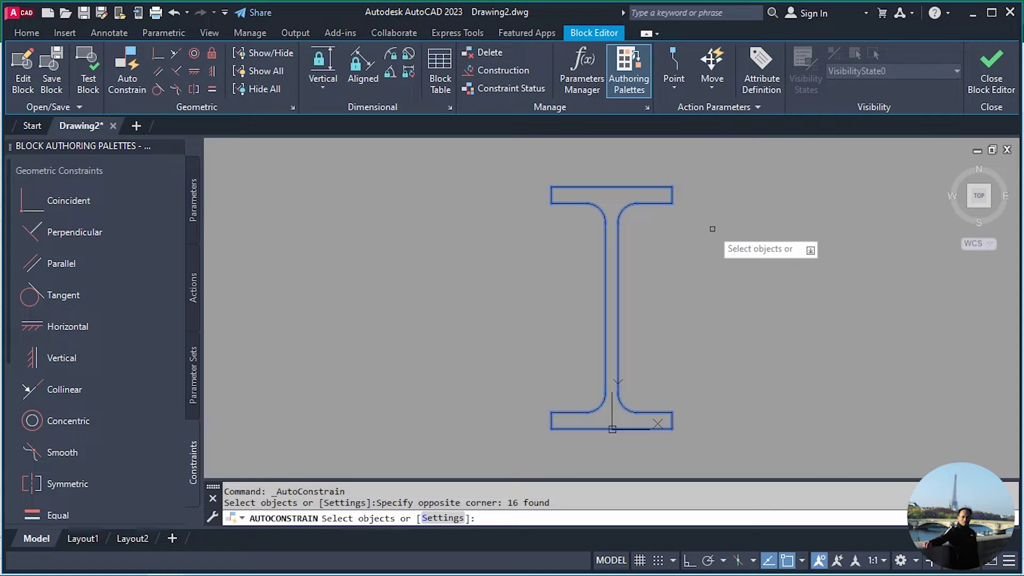
{"action": "key", "text": "Return"}
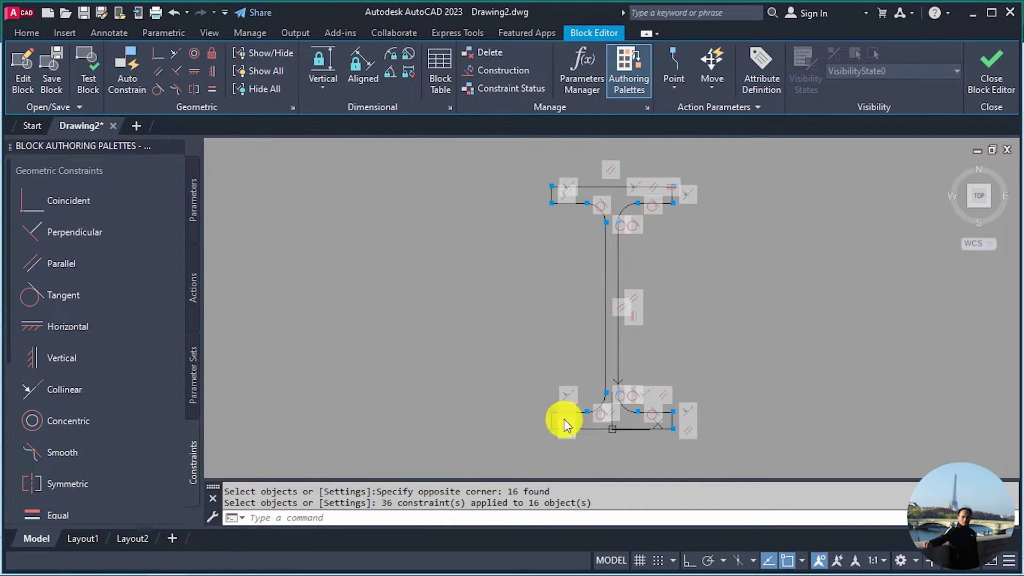
{"action": "scroll", "coordinate": [661, 189], "scroll_direction": "up", "scroll_amount": 4}
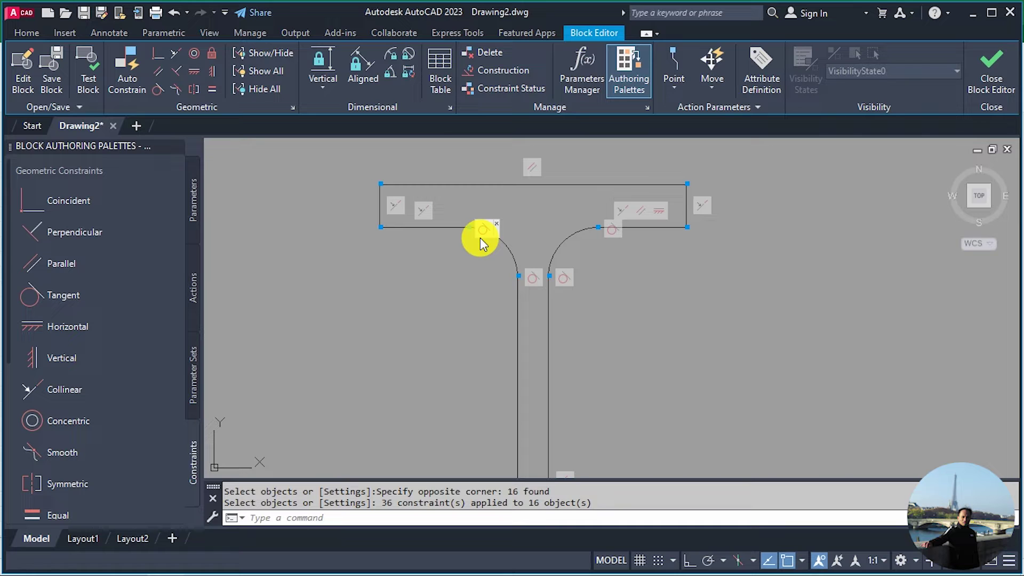
{"action": "scroll", "coordinate": [587, 230], "scroll_direction": "down", "scroll_amount": 4}
{"action": "mouse_move", "coordinate": [601, 270]}
{"action": "middle_mouse_down"}
{"action": "mouse_move", "coordinate": [594, 226]}
{"action": "mouse_move", "coordinate": [608, 256]}
{"action": "middle_mouse_up"}
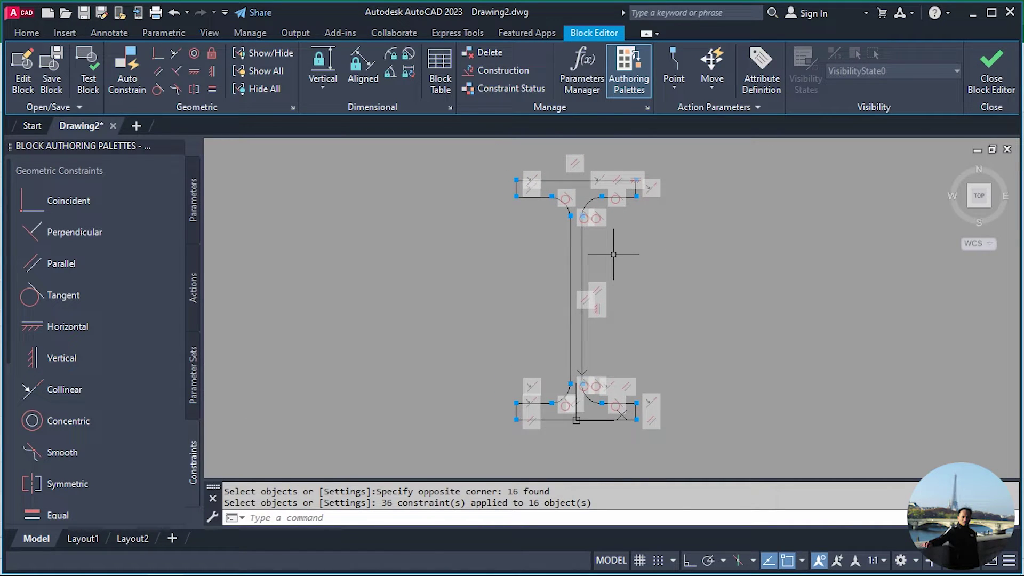
{"action": "left_click", "coordinate": [258, 91]}
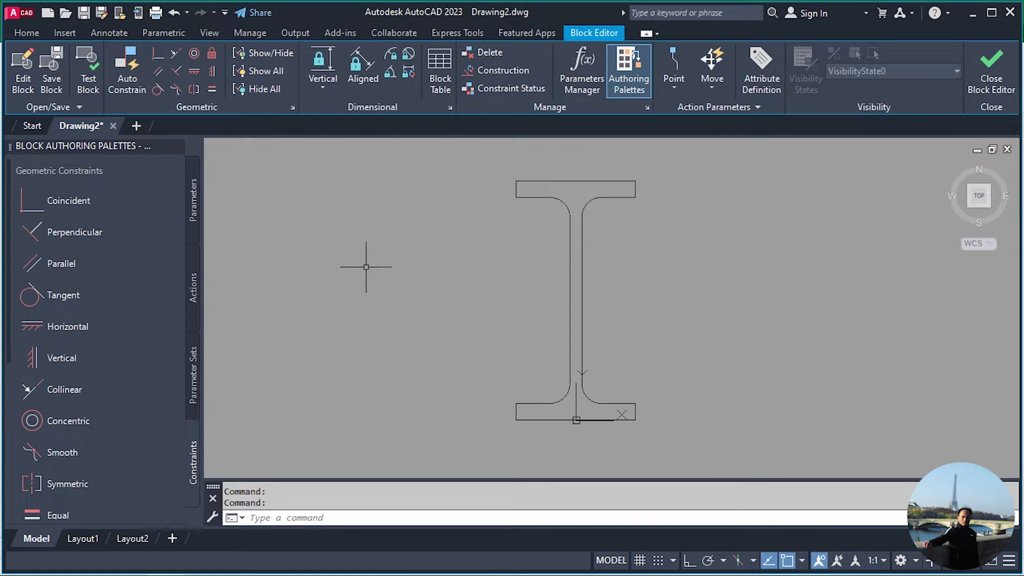
- Add a vertical height parameter across the whole beam, named H (100)
{"action": "scroll", "coordinate": [115, 350], "scroll_direction": "down", "scroll_amount": 5}
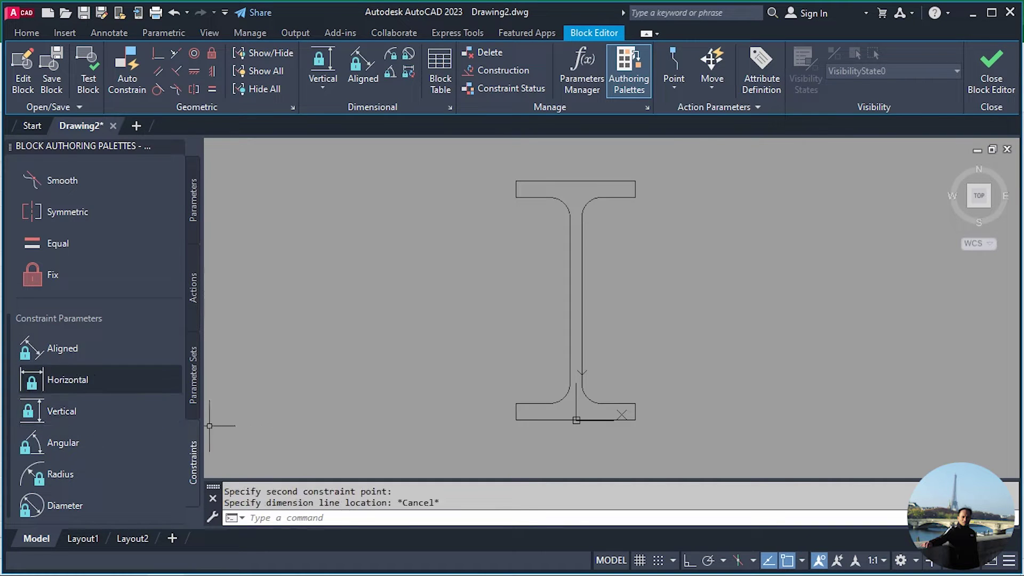
{"action": "left_click", "coordinate": [70, 414]}
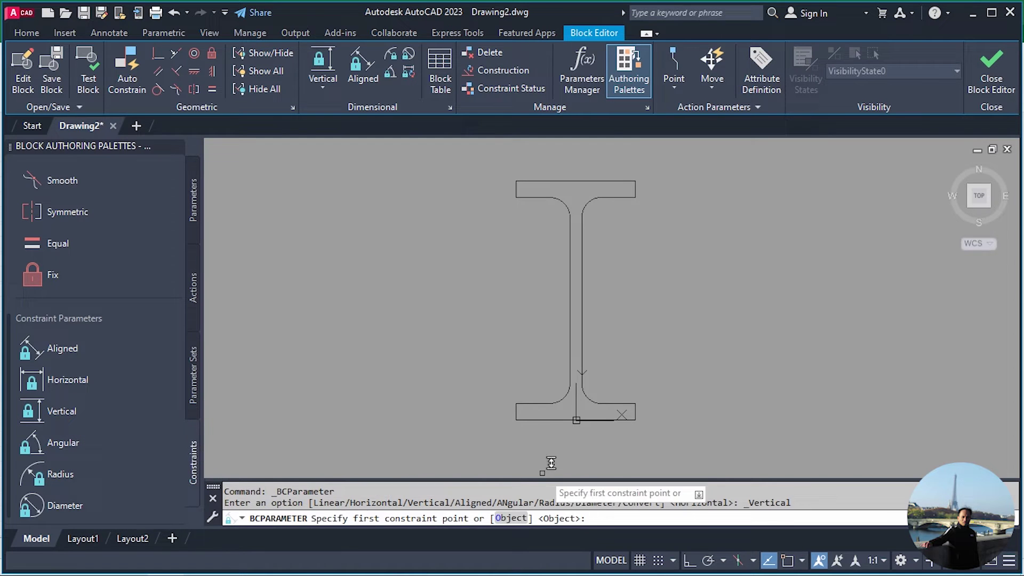
{"action": "left_click", "coordinate": [634, 419]}
{"action": "left_click", "coordinate": [635, 180]}
{"action": "left_click", "coordinate": [724, 227]}
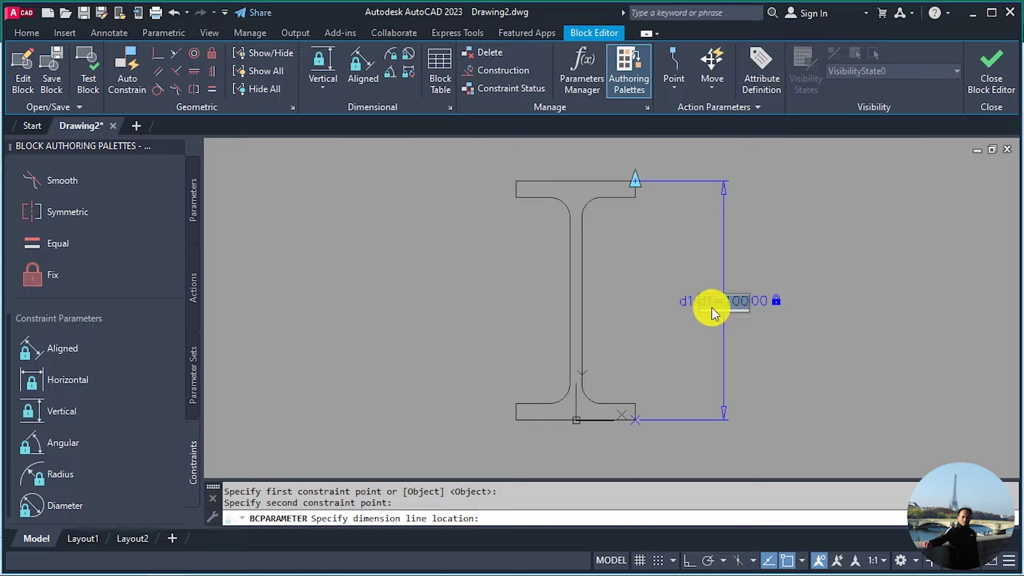
{"action": "left_click", "coordinate": [712, 307]}
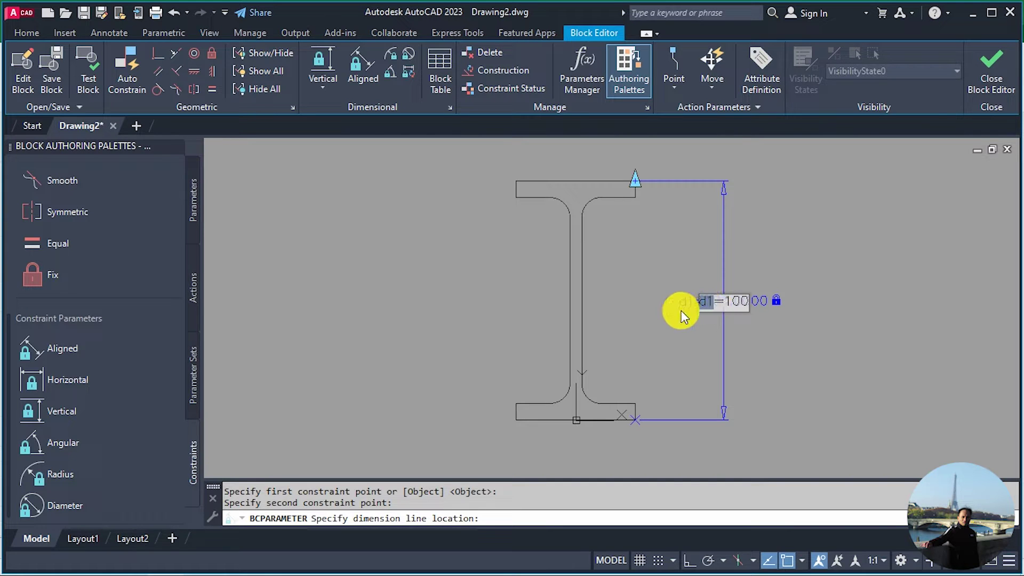
{"action": "type", "text": "H"}
{"action": "key", "text": "Return"}
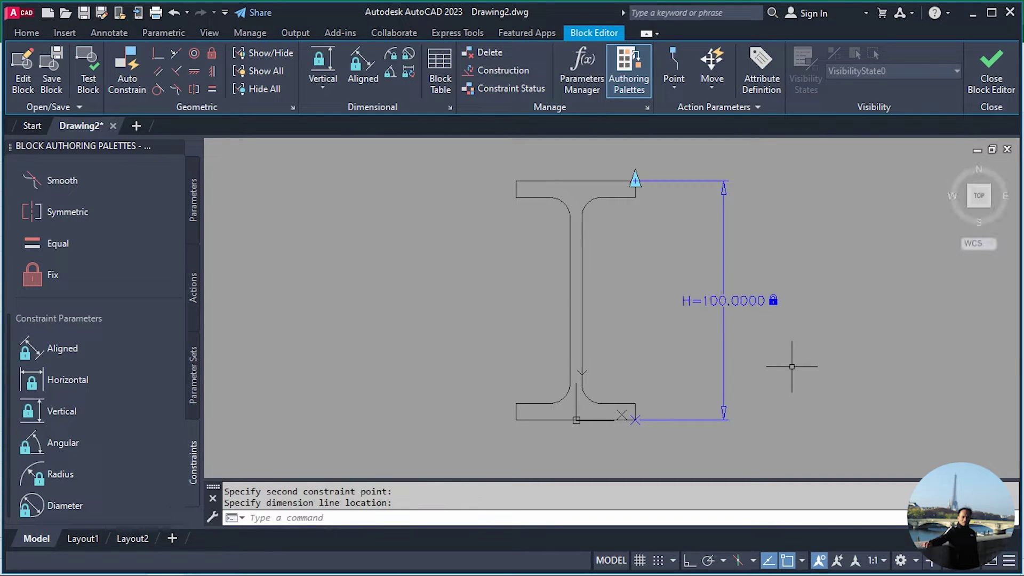
- Add a horizontal flange width parameter on the top flange, named B (50)
{"action": "left_click", "coordinate": [66, 378]}
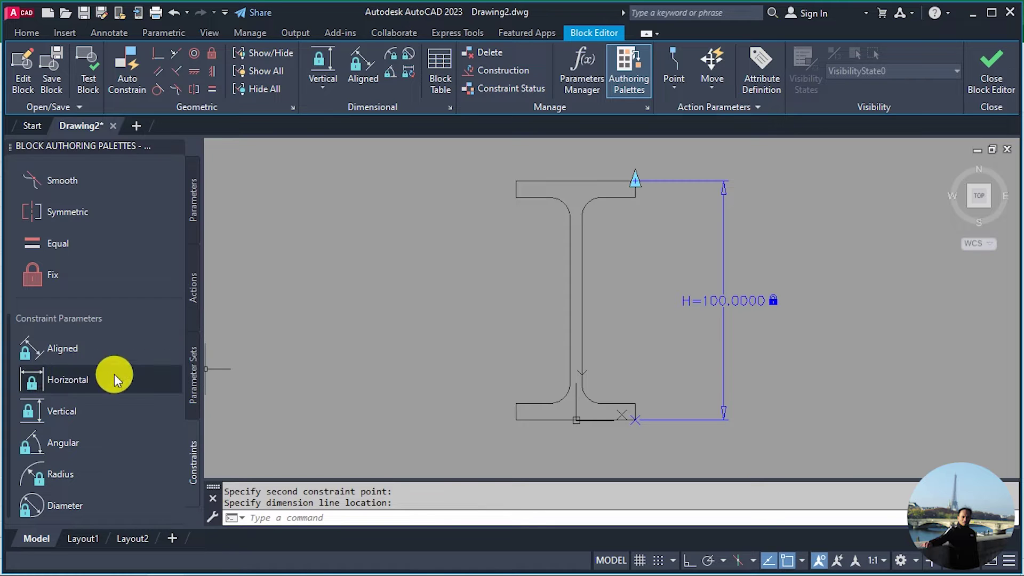
{"action": "left_click", "coordinate": [516, 181]}
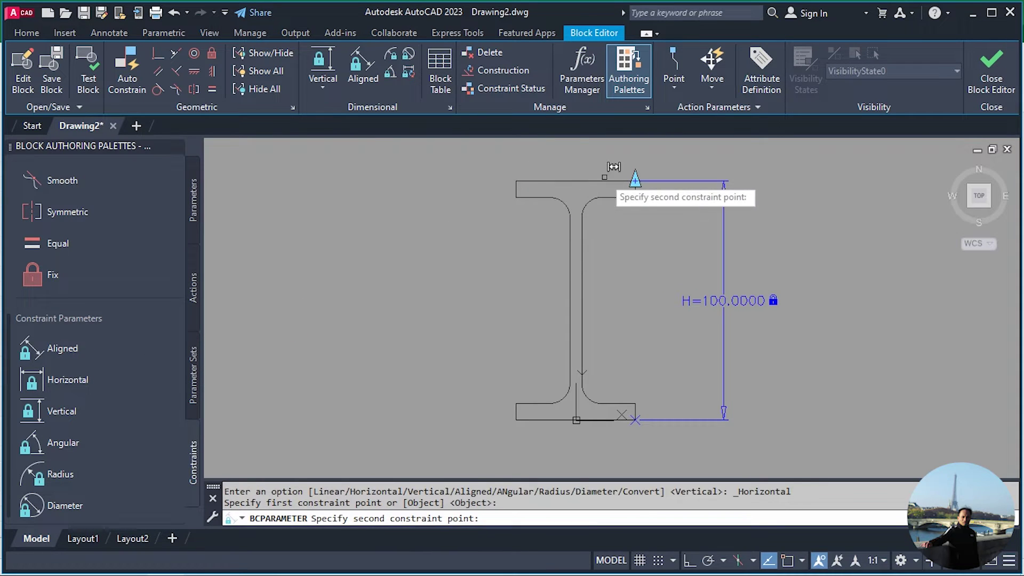
{"action": "left_click", "coordinate": [636, 180]}
{"action": "scroll", "coordinate": [636, 180], "scroll_direction": "down", "scroll_amount": 2}
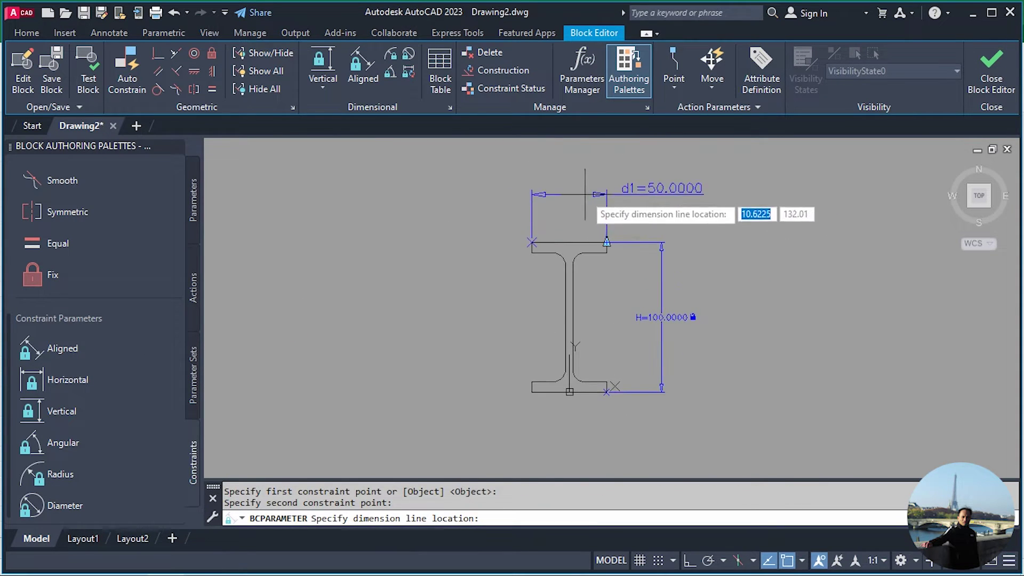
{"action": "left_click", "coordinate": [658, 189]}
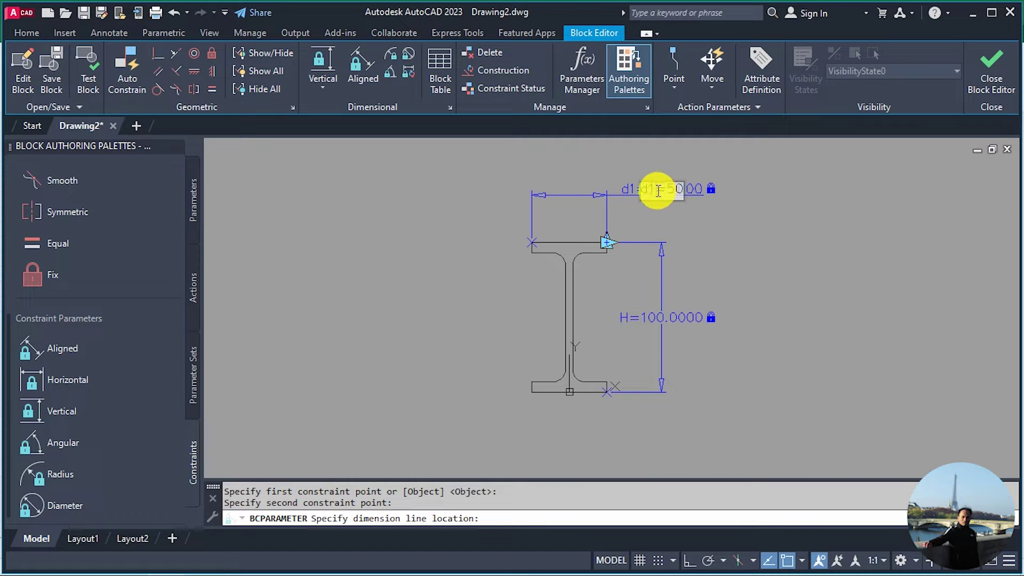
{"action": "left_click_drag", "start_coordinate": [655, 187], "coordinate": [625, 190]}
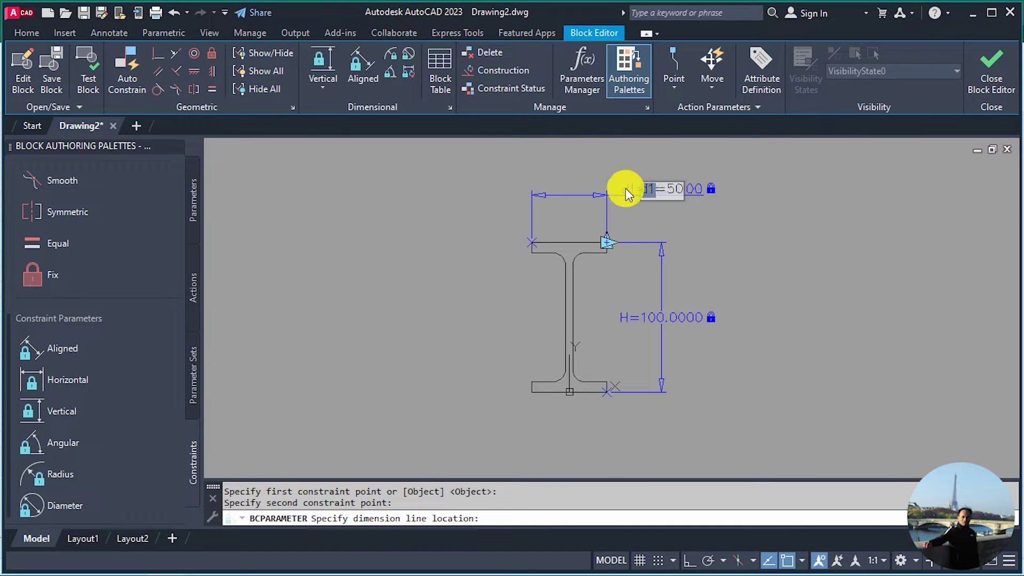
{"action": "type", "text": "B"}
{"action": "key", "text": "Return"}
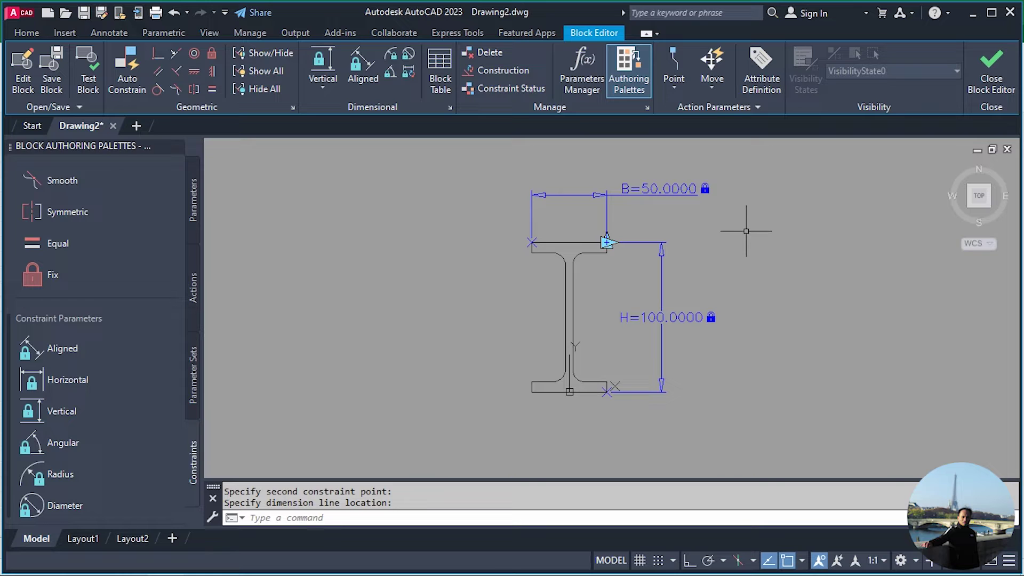
- Add a vertical flange thickness parameter on the top flange, named t1 (7)
{"action": "left_click", "coordinate": [53, 411]}
{"action": "scroll", "coordinate": [565, 252], "scroll_direction": "up", "scroll_amount": 4}
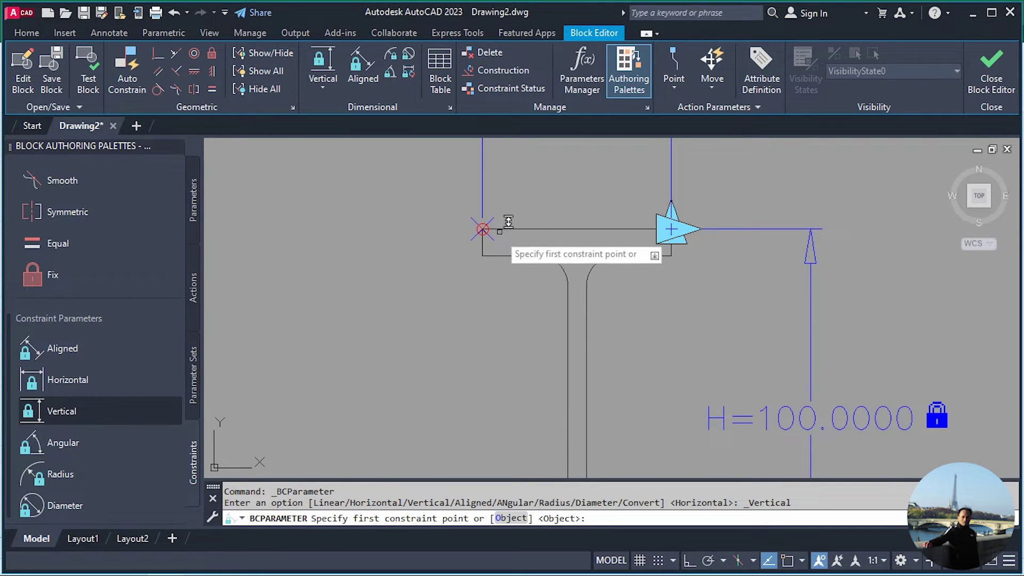
{"action": "left_click", "coordinate": [483, 230]}
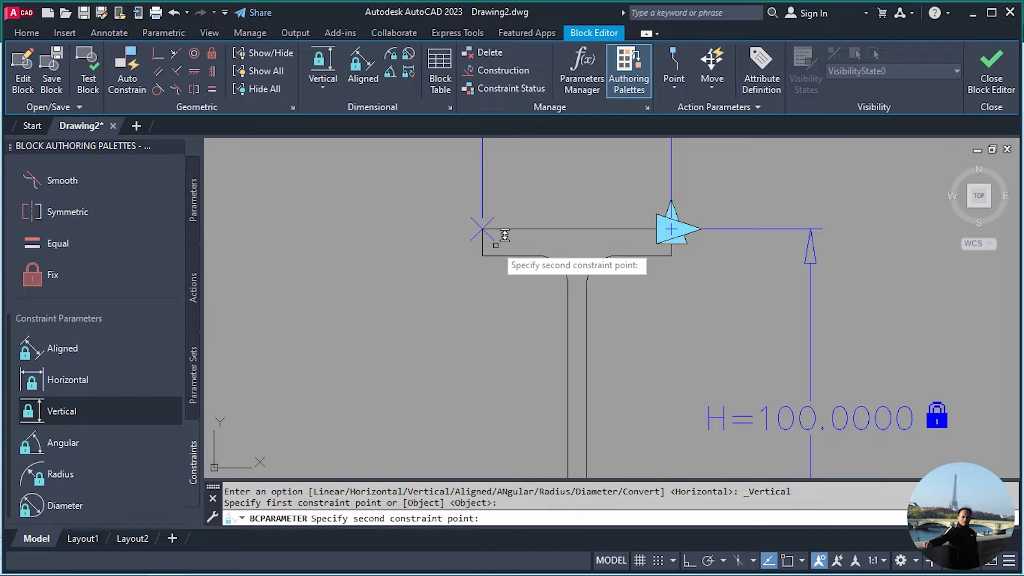
{"action": "left_click", "coordinate": [482, 256]}
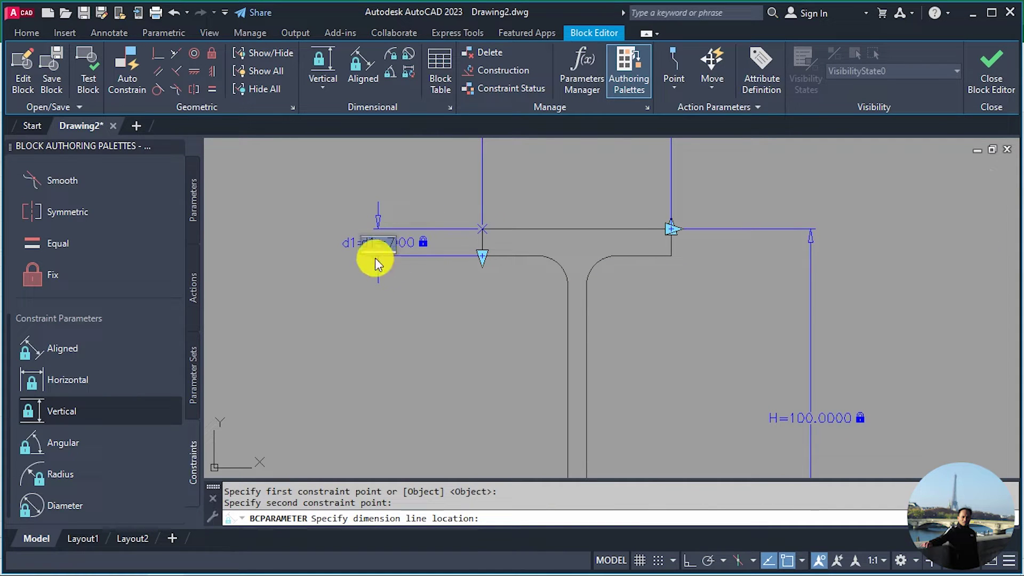
{"action": "left_click", "coordinate": [373, 250]}
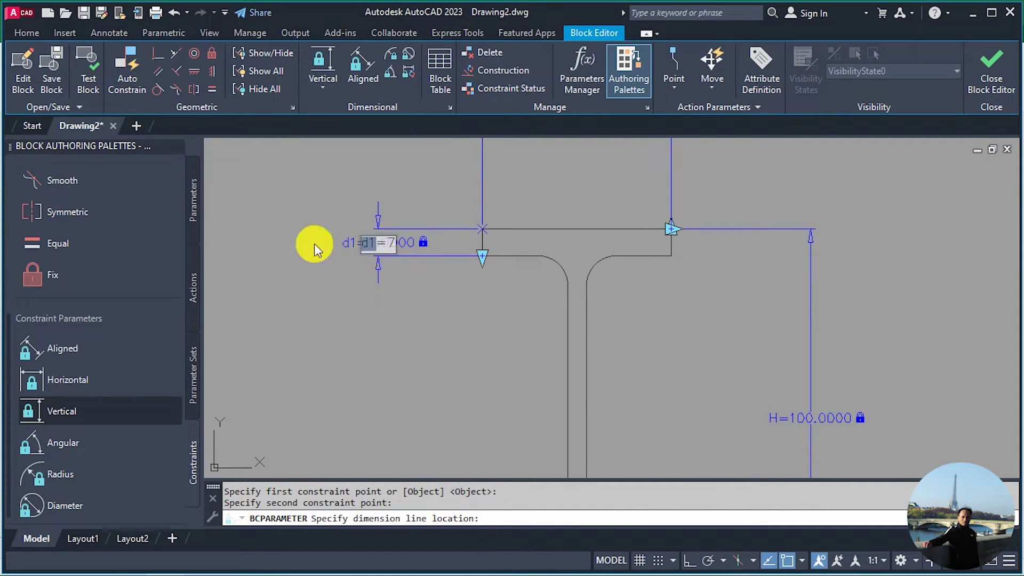
{"action": "type", "text": "t1"}
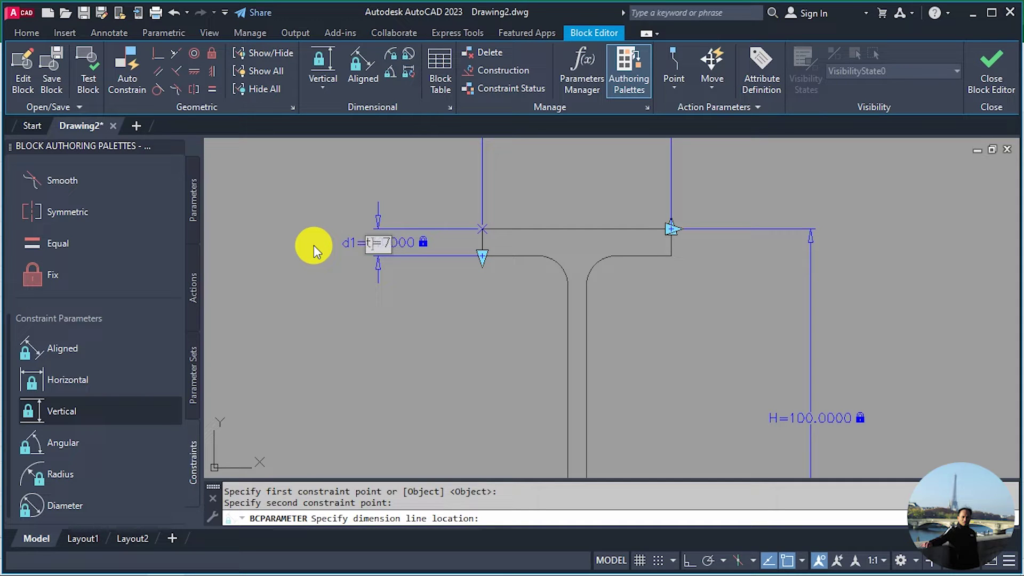
{"action": "key", "text": "Return"}
{"action": "scroll", "coordinate": [427, 320], "scroll_direction": "down", "scroll_amount": 3}
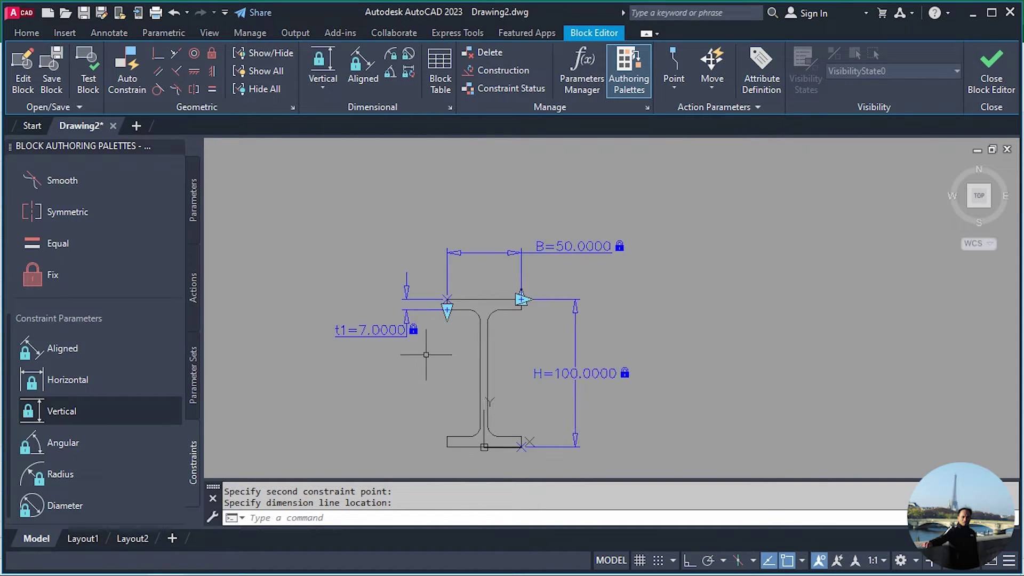
- Add a horizontal web thickness parameter across the web, named t2 (5)
{"action": "left_click", "coordinate": [84, 383]}
{"action": "scroll", "coordinate": [510, 296], "scroll_direction": "up", "scroll_amount": 4}
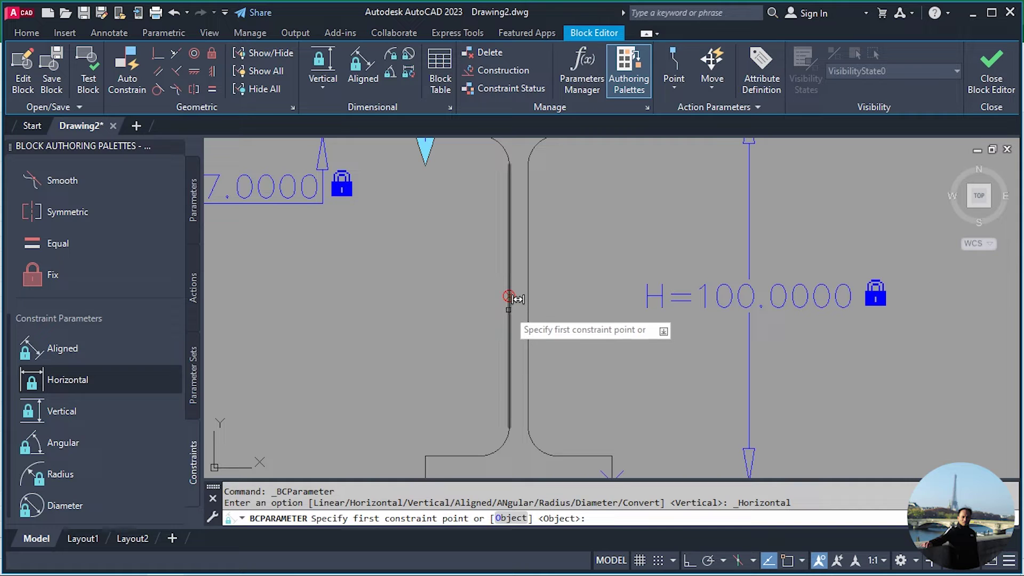
{"action": "left_click", "coordinate": [509, 296]}
{"action": "left_click", "coordinate": [528, 296]}
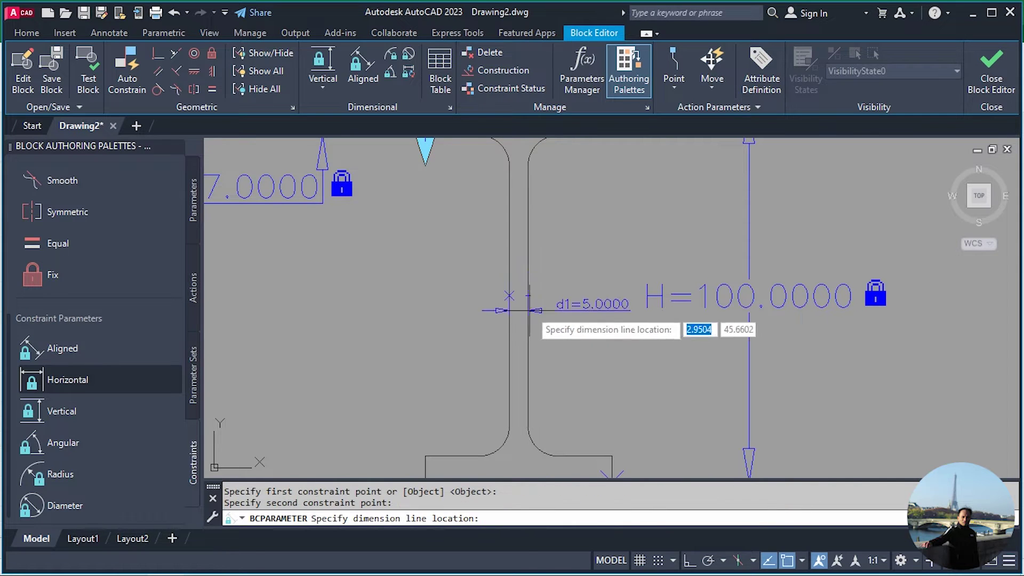
{"action": "left_click", "coordinate": [597, 211]}
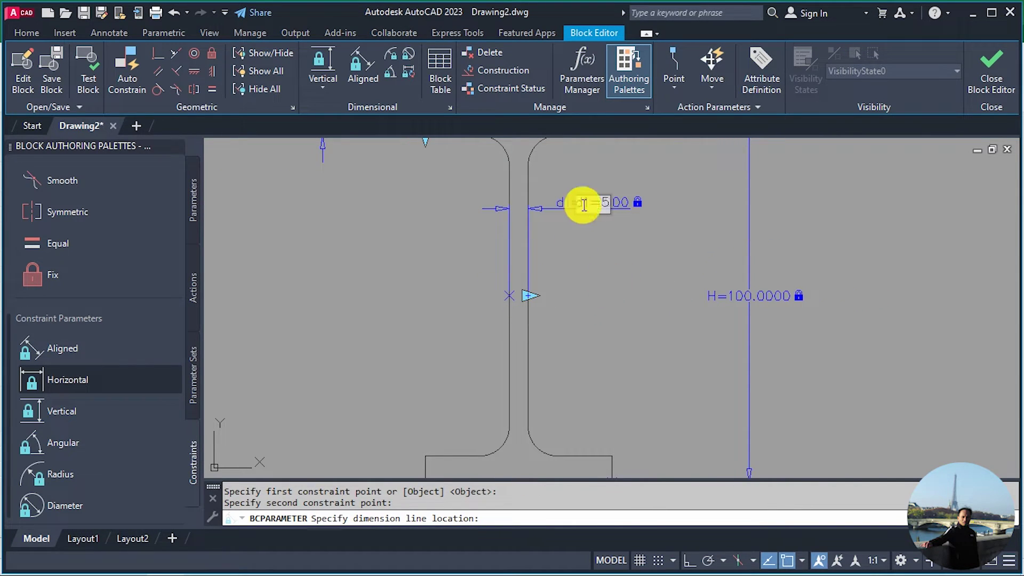
{"action": "double_click", "coordinate": [590, 204]}
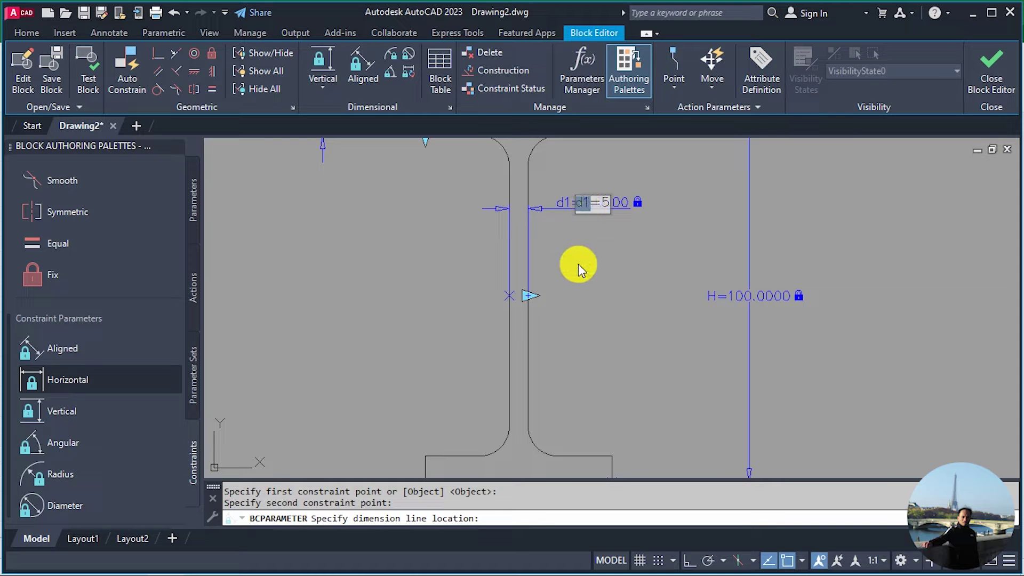
{"action": "type", "text": "t2"}
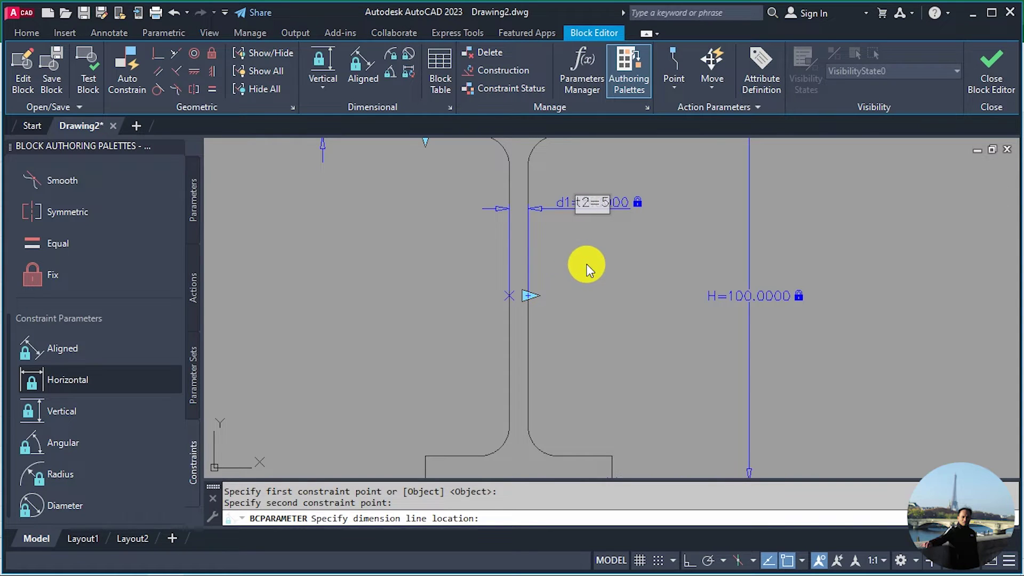
{"action": "key", "text": "Return"}
{"action": "scroll", "coordinate": [581, 264], "scroll_direction": "down", "scroll_amount": 2}
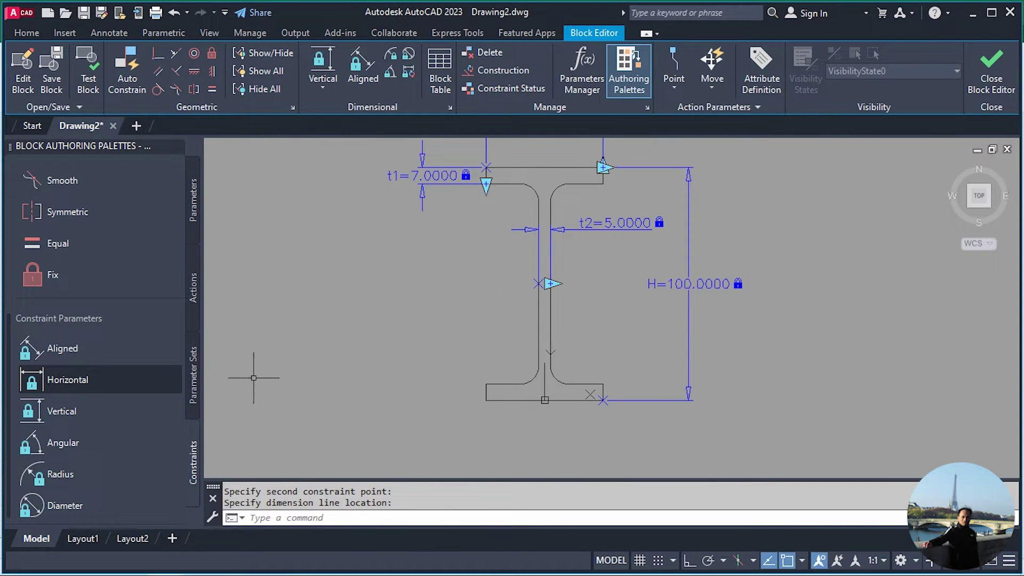
- Add a radius parameter r = 8.0000 on the lower-left web-to-flange fillet arc
{"action": "left_click", "coordinate": [48, 476]}
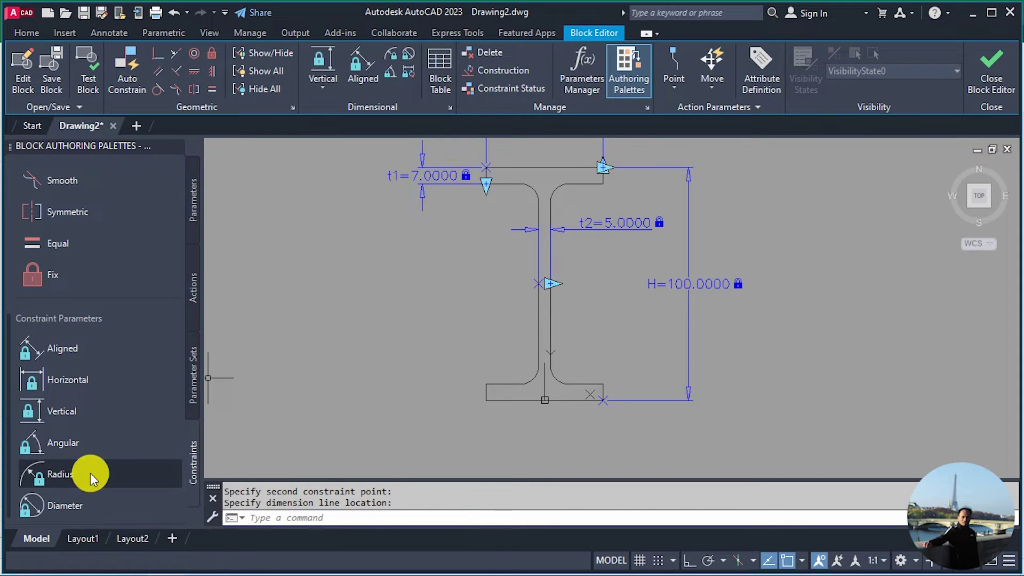
{"action": "scroll", "coordinate": [530, 384], "scroll_direction": "up", "scroll_amount": 3}
{"action": "left_click", "coordinate": [550, 348]}
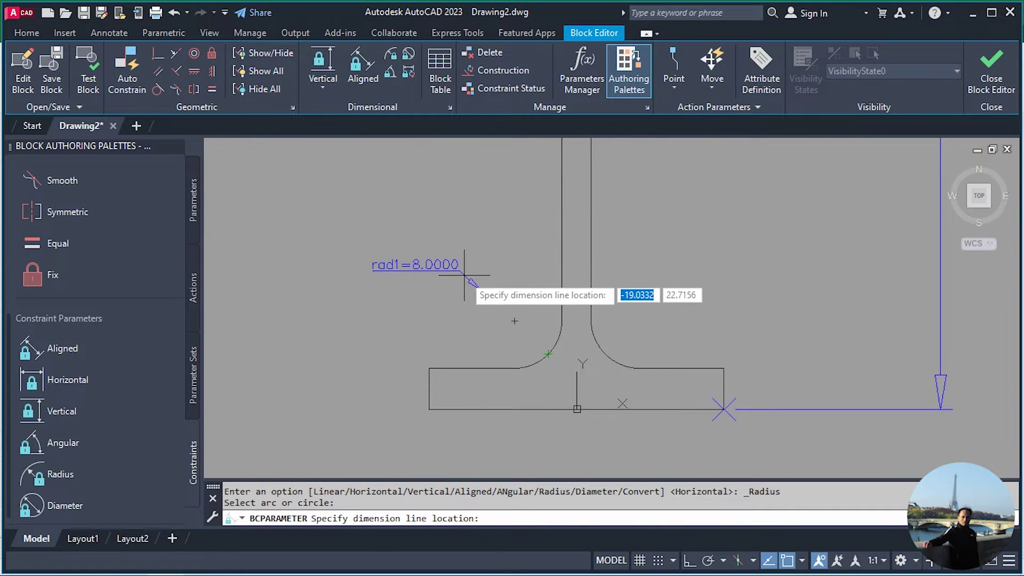
{"action": "left_click", "coordinate": [328, 242]}
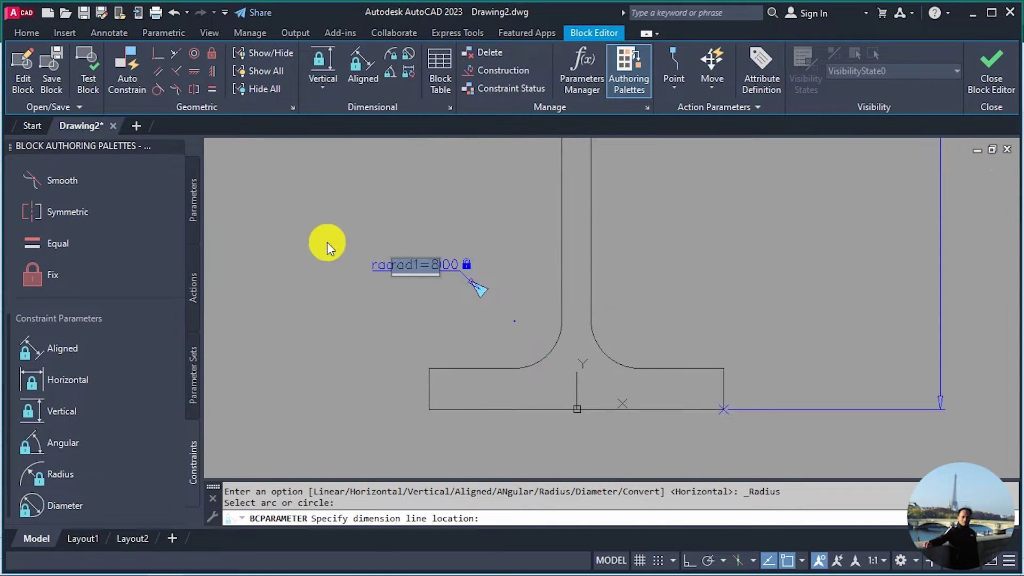
{"action": "double_click", "coordinate": [411, 265]}
{"action": "type", "text": "r"}
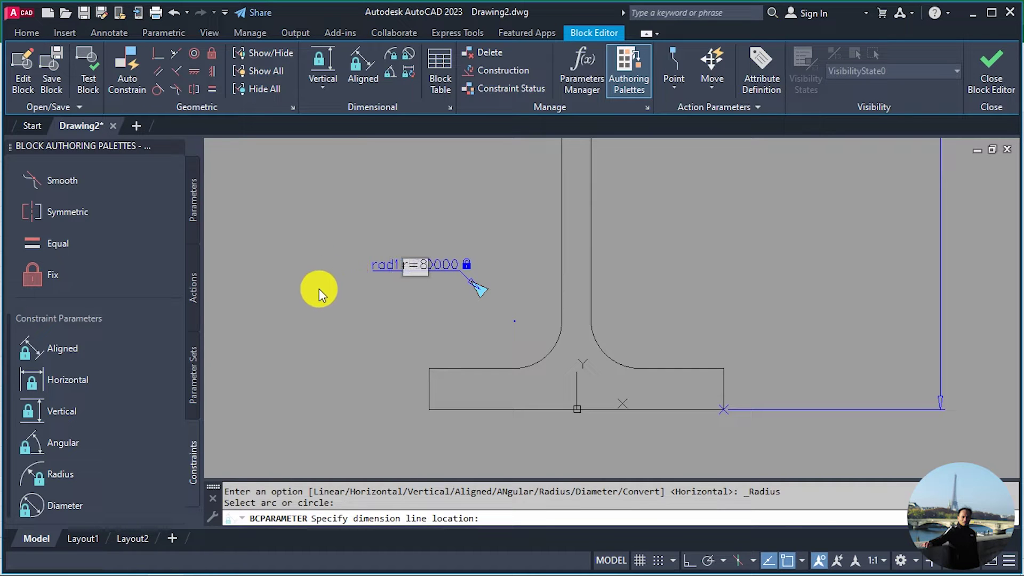
{"action": "key", "text": "Return"}
{"action": "scroll", "coordinate": [343, 338], "scroll_direction": "down", "scroll_amount": 3}
{"action": "scroll", "coordinate": [374, 320], "scroll_direction": "down", "scroll_amount": 2}
{"action": "scroll", "coordinate": [587, 267], "scroll_direction": "up", "scroll_amount": 3}
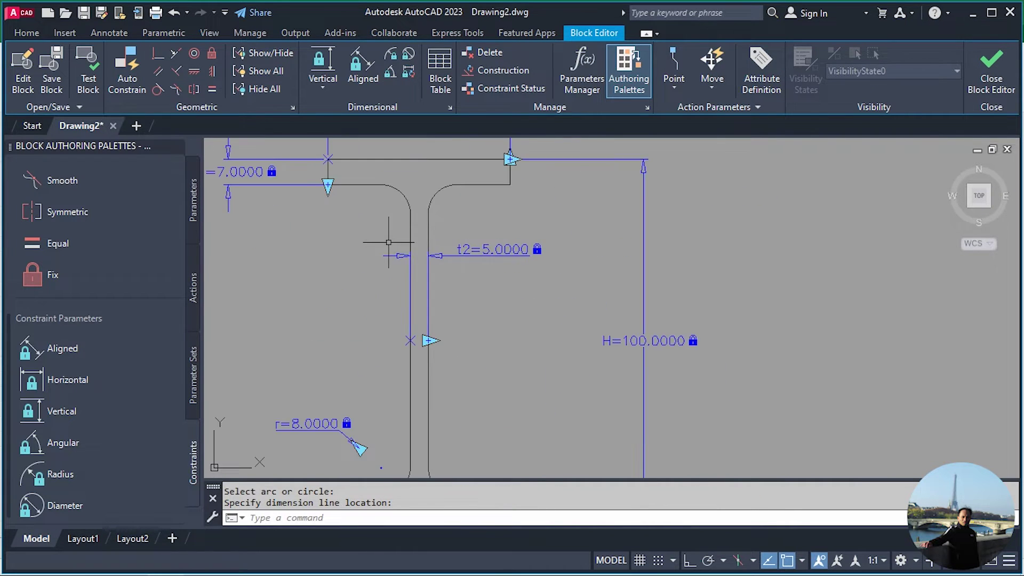
{"action": "scroll", "coordinate": [587, 267], "scroll_direction": "up", "scroll_amount": 1}
{"action": "scroll", "coordinate": [699, 309], "scroll_direction": "up", "scroll_amount": 2}
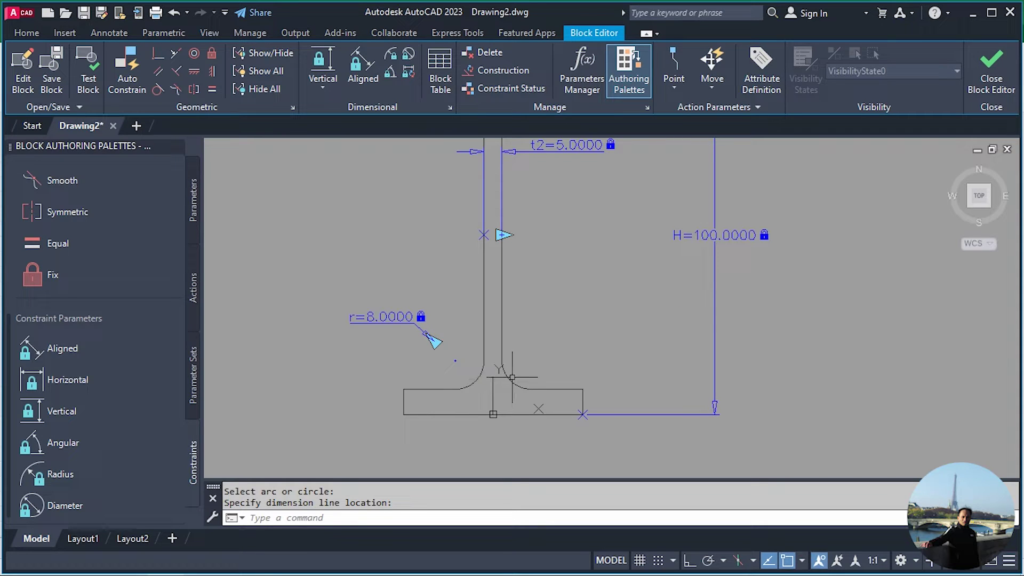
{"action": "mouse_move", "coordinate": [548, 250]}
{"action": "middle_mouse_down"}
{"action": "mouse_move", "coordinate": [555, 322]}
{"action": "mouse_move", "coordinate": [568, 245]}
{"action": "middle_mouse_up"}
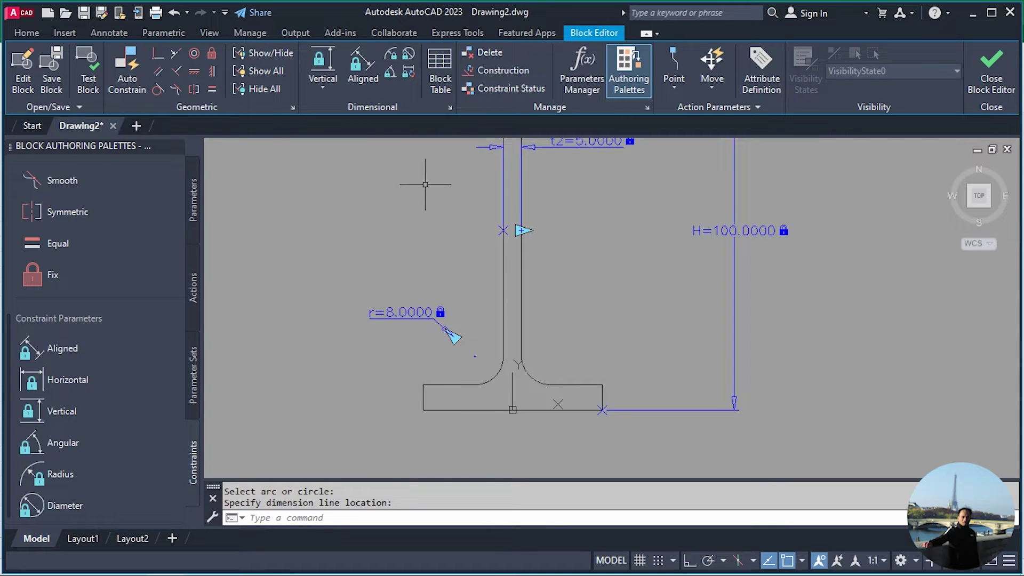
{"action": "middle_click_drag", "start_coordinate": [425, 184], "coordinate": [434, 353]}
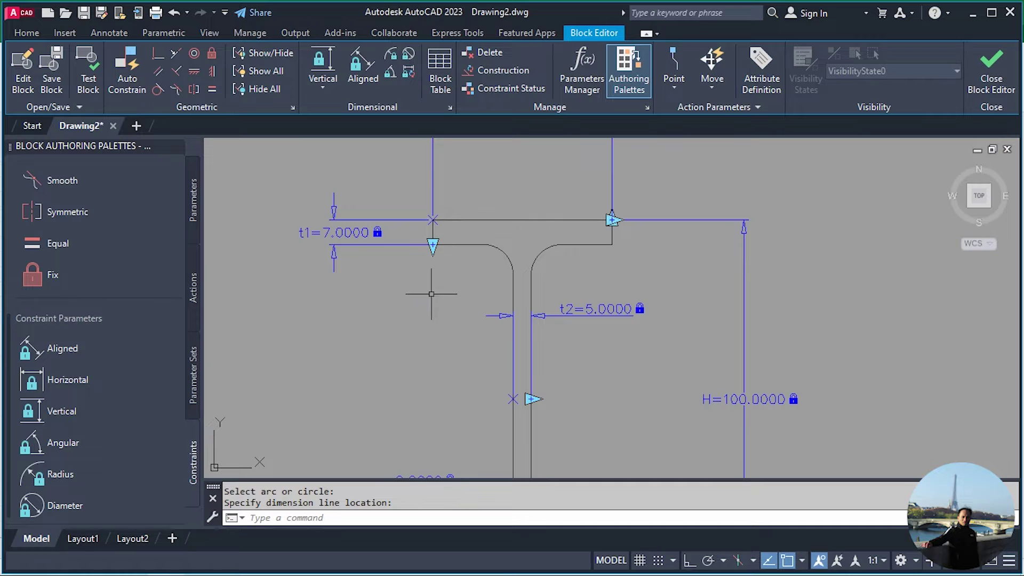
{"action": "scroll", "coordinate": [431, 294], "scroll_direction": "down", "scroll_amount": 2}
{"action": "scroll", "coordinate": [432, 294], "scroll_direction": "down", "scroll_amount": 1}
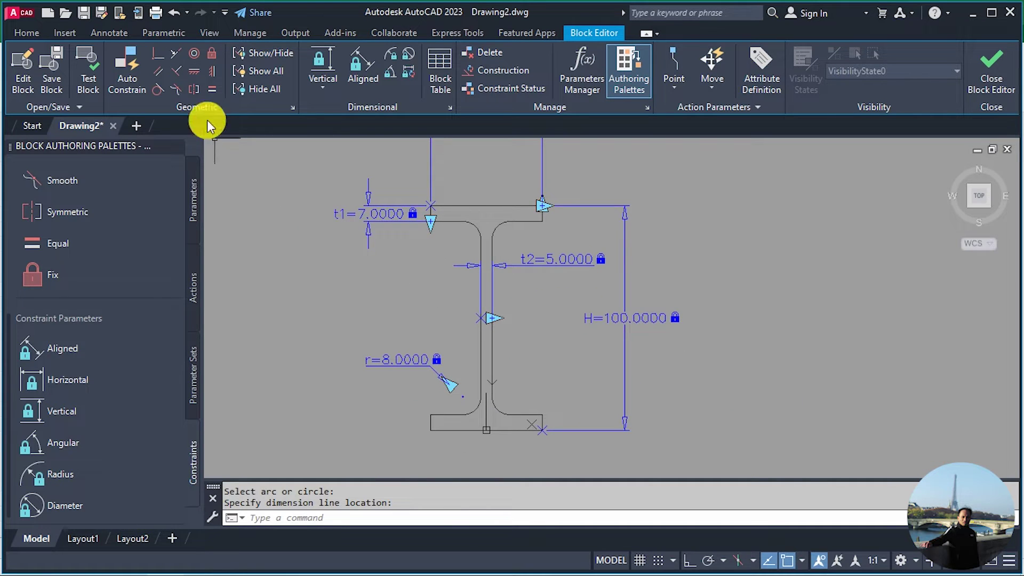
- Make all four fillet arcs equal, tying lower-right, upper-left and upper-right to lower-left
{"action": "left_click", "coordinate": [211, 93]}
{"action": "scroll", "coordinate": [459, 427], "scroll_direction": "up", "scroll_amount": 3}
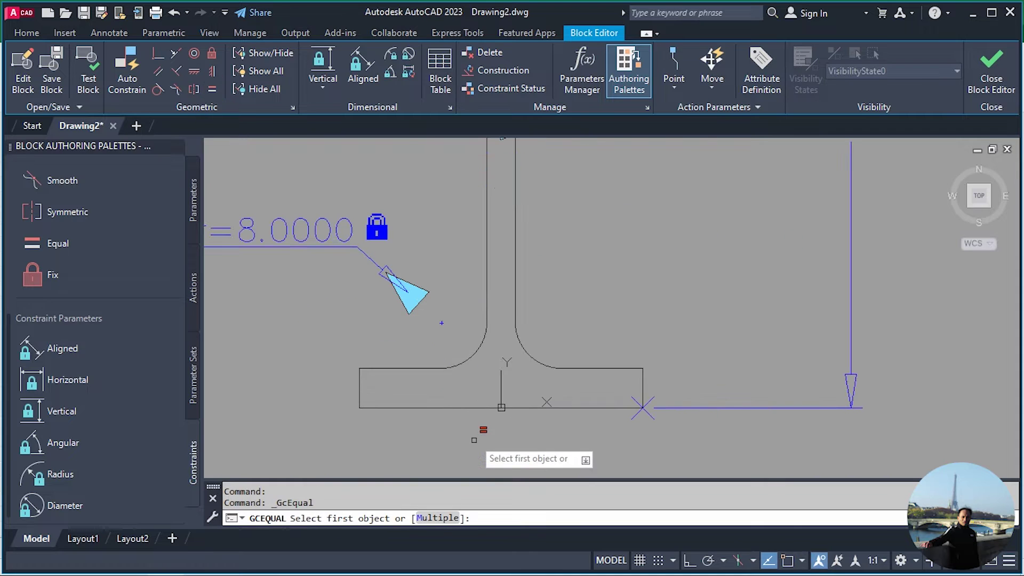
{"action": "left_click", "coordinate": [472, 358]}
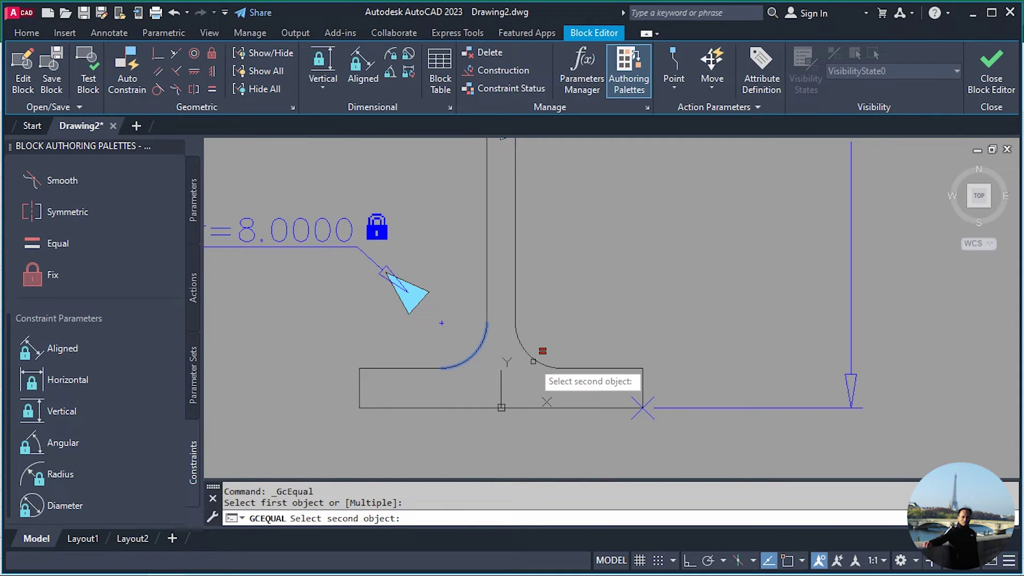
{"action": "left_click", "coordinate": [534, 359]}
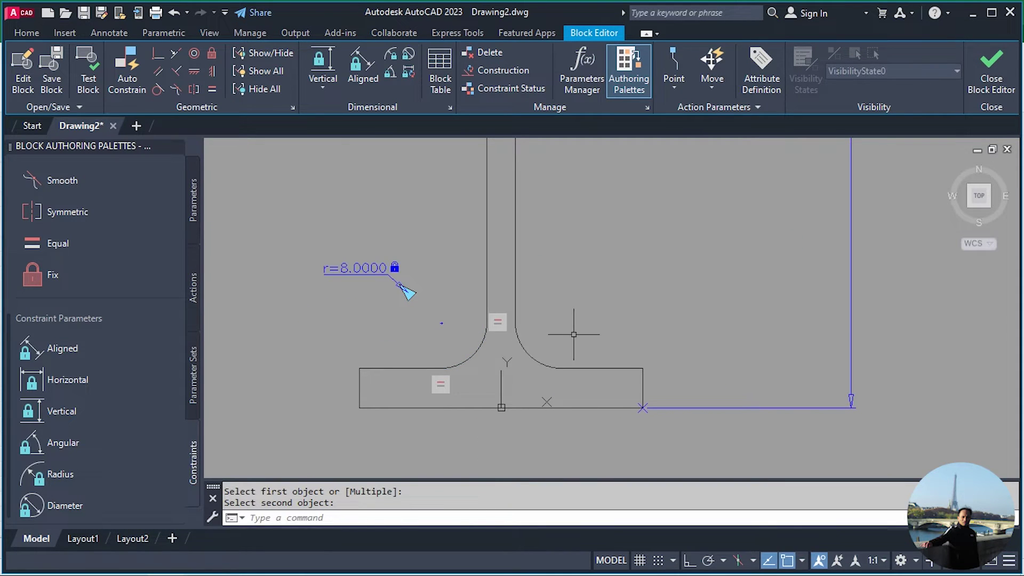
{"action": "key", "text": "Return"}
{"action": "left_click", "coordinate": [480, 356]}
{"action": "scroll", "coordinate": [507, 355], "scroll_direction": "down", "scroll_amount": 5}
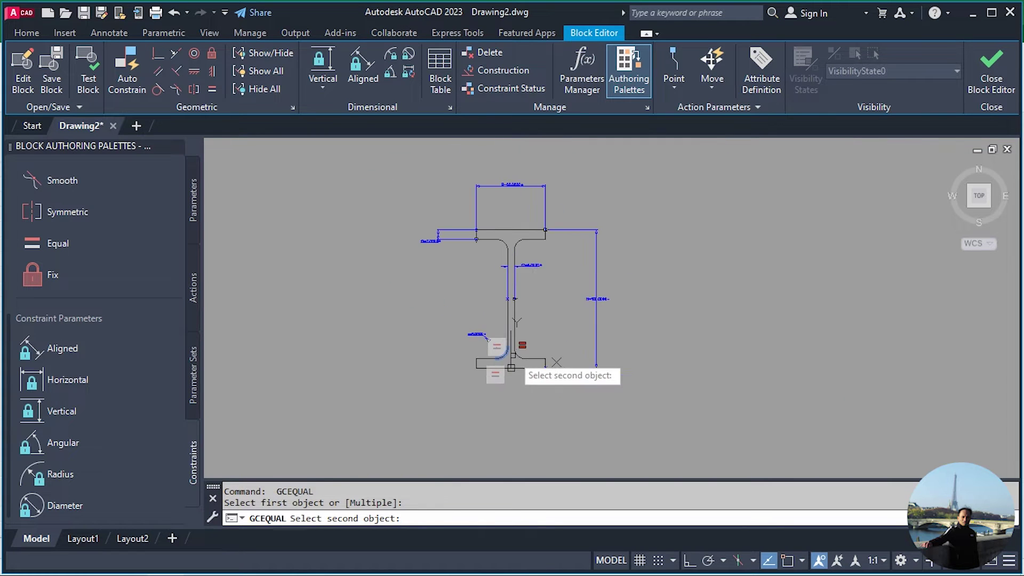
{"action": "scroll", "coordinate": [513, 248], "scroll_direction": "up", "scroll_amount": 5}
{"action": "left_click", "coordinate": [520, 248]}
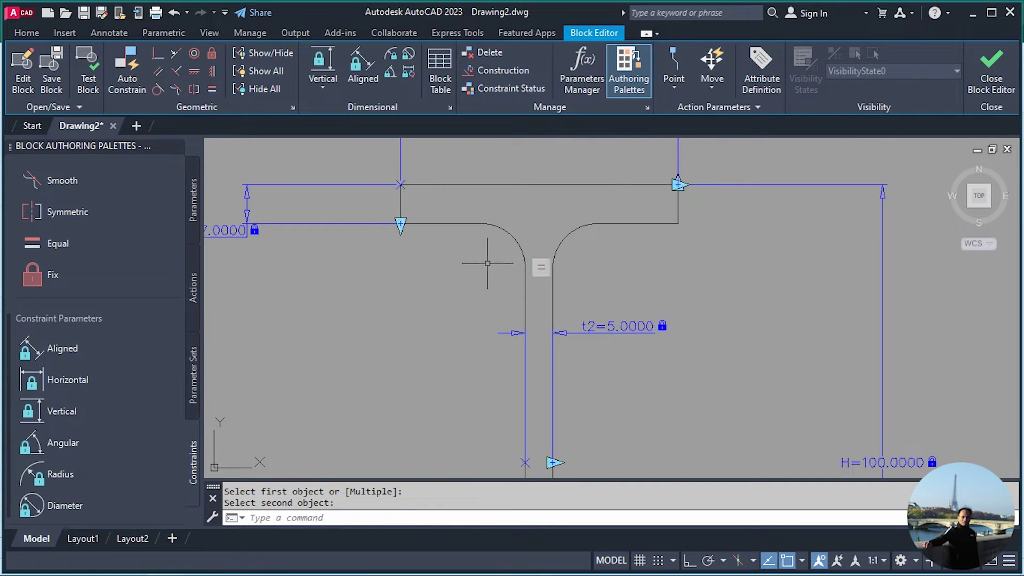
{"action": "key", "text": "Return"}
{"action": "left_click", "coordinate": [511, 234]}
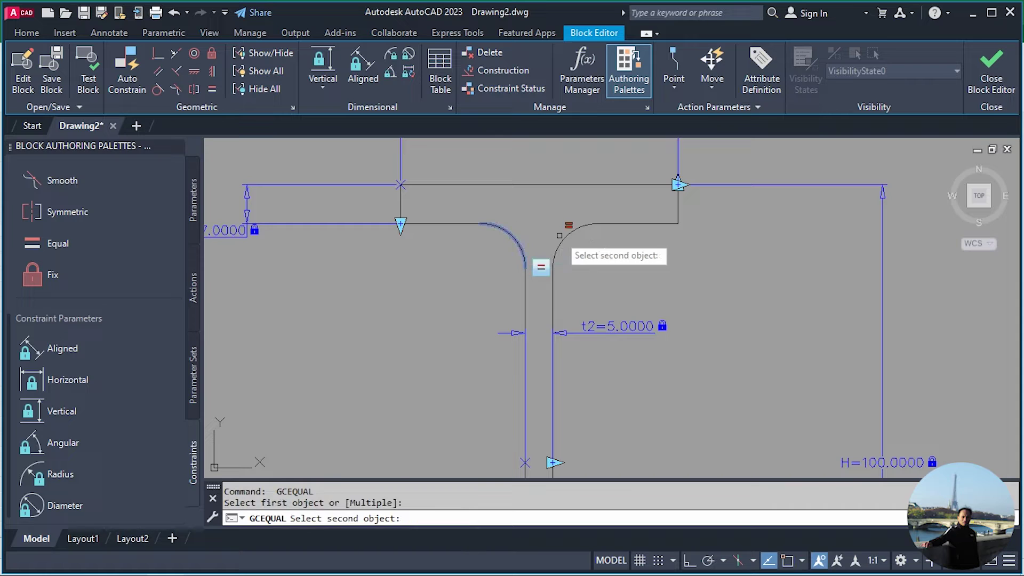
{"action": "left_click", "coordinate": [571, 230]}
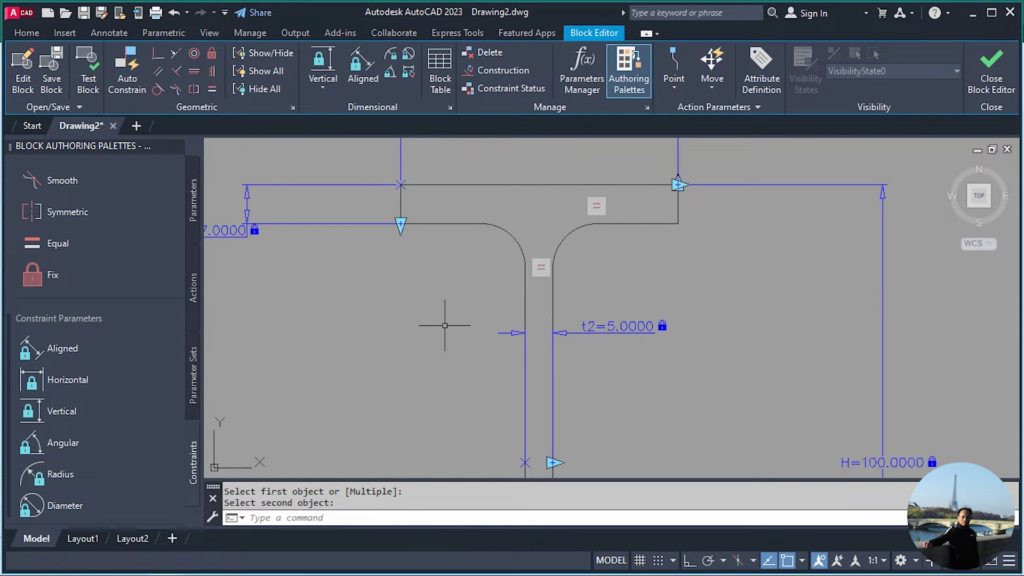
- Make the two short flange end lines equal in length
{"action": "key", "text": "Return"}
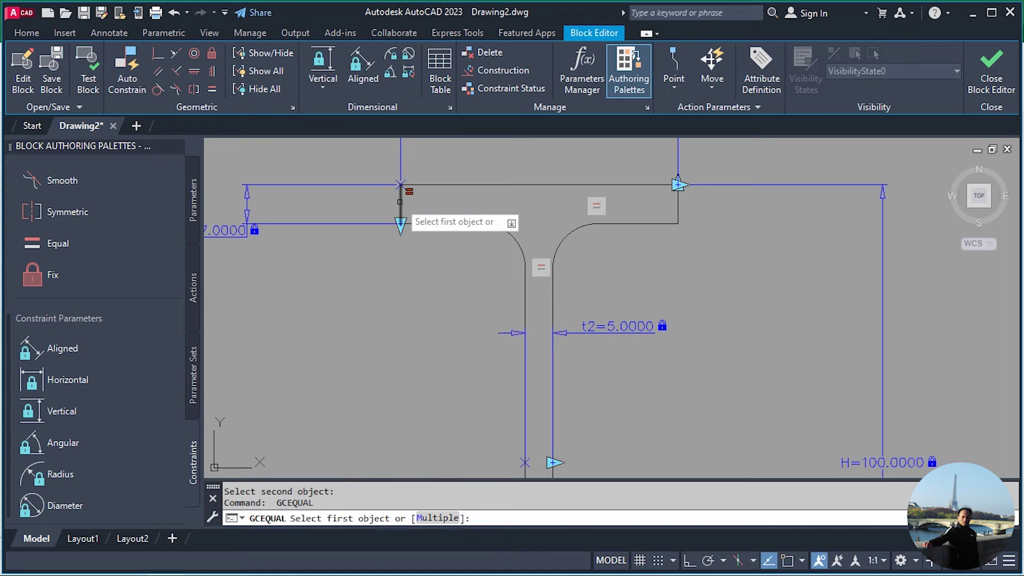
{"action": "left_click", "coordinate": [399, 201]}
{"action": "scroll", "coordinate": [482, 341], "scroll_direction": "down", "scroll_amount": 3}
{"action": "scroll", "coordinate": [450, 434], "scroll_direction": "up", "scroll_amount": 2}
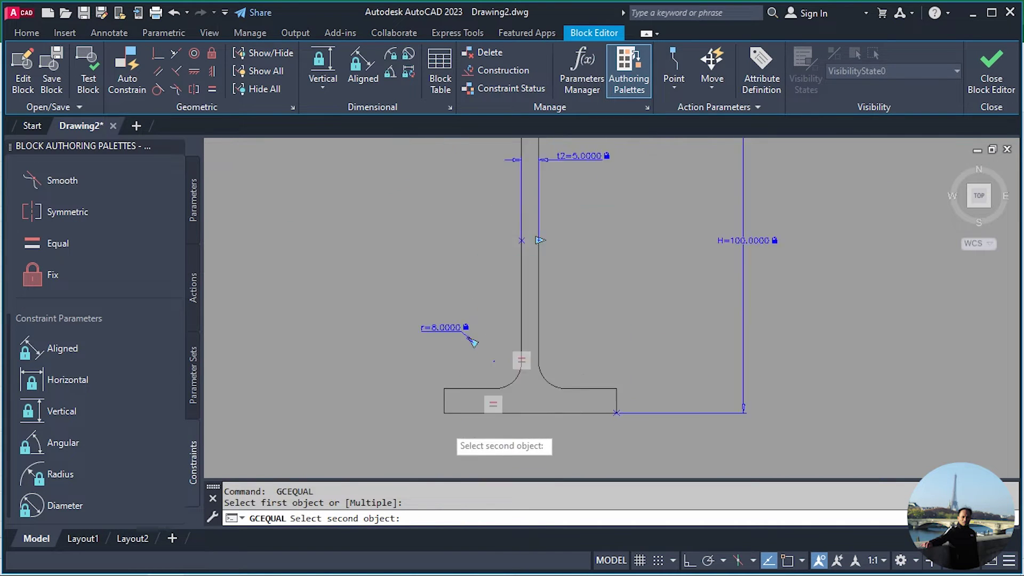
{"action": "scroll", "coordinate": [443, 394], "scroll_direction": "up", "scroll_amount": 2}
{"action": "left_click", "coordinate": [442, 391]}
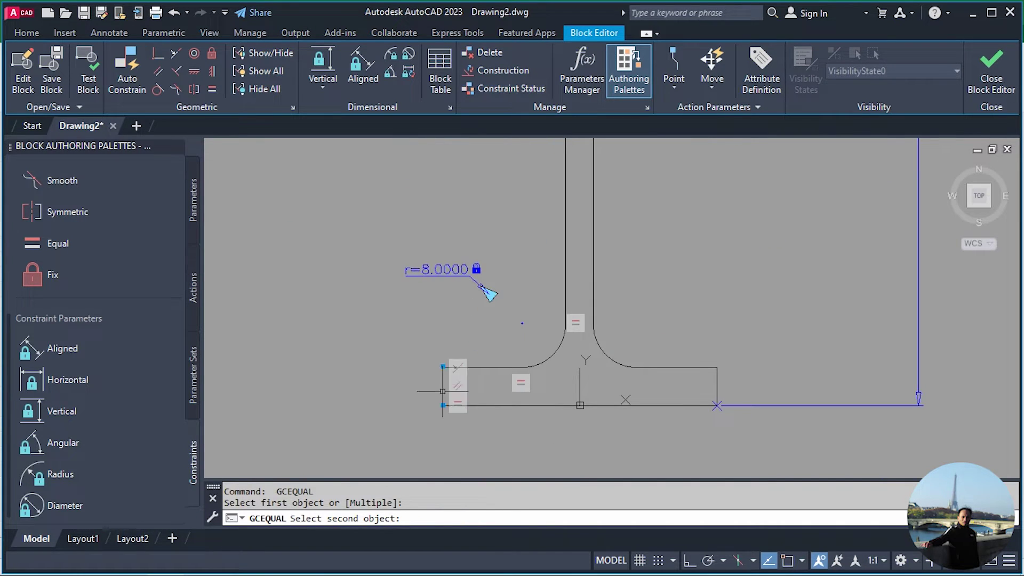
{"action": "middle_click_drag", "start_coordinate": [537, 270], "coordinate": [530, 292]}
{"action": "middle_click_drag", "start_coordinate": [515, 346], "coordinate": [485, 414]}
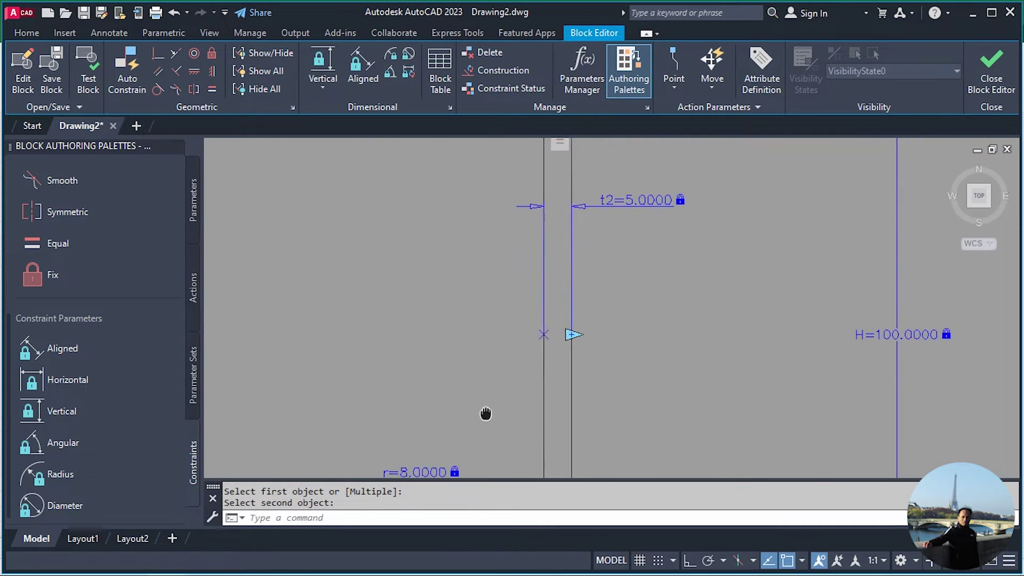
{"action": "scroll", "coordinate": [498, 350], "scroll_direction": "down", "scroll_amount": 1}
{"action": "scroll", "coordinate": [458, 210], "scroll_direction": "up", "scroll_amount": 1}
- Make the left and right top flange lines equal in length
{"action": "key", "text": "Return"}
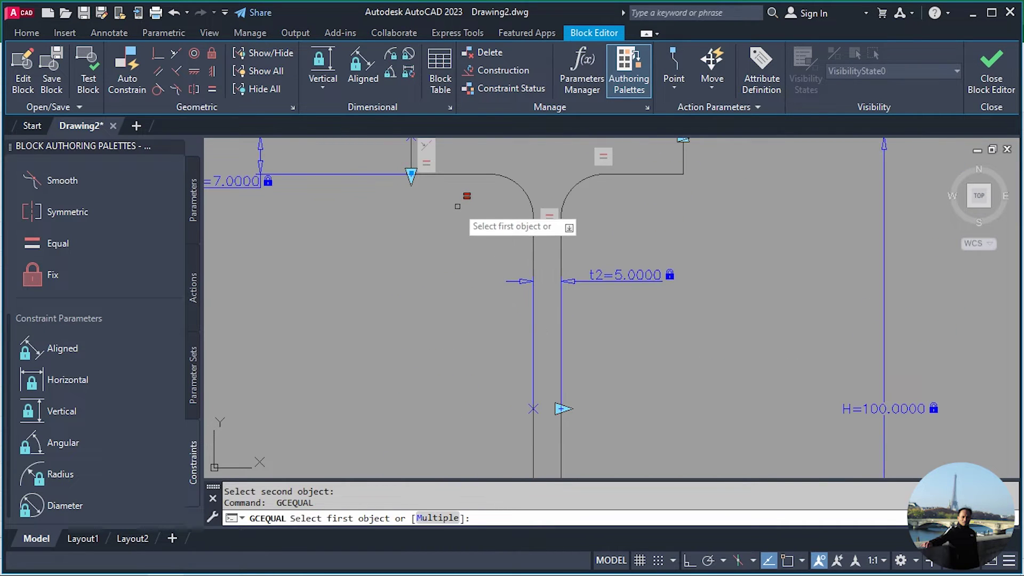
{"action": "left_click", "coordinate": [458, 174]}
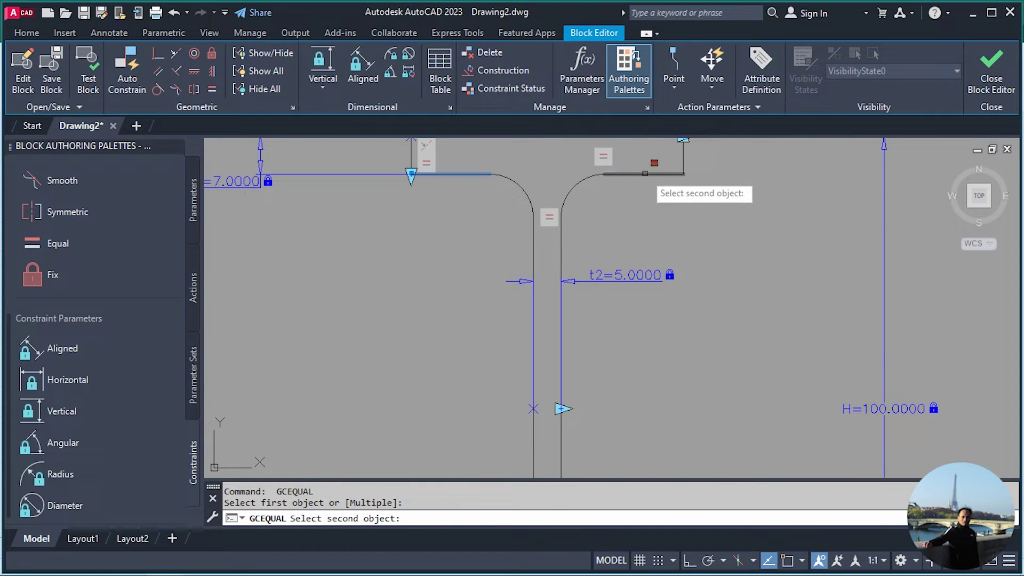
{"action": "left_click", "coordinate": [645, 174]}
{"action": "scroll", "coordinate": [606, 296], "scroll_direction": "down", "scroll_amount": 3}
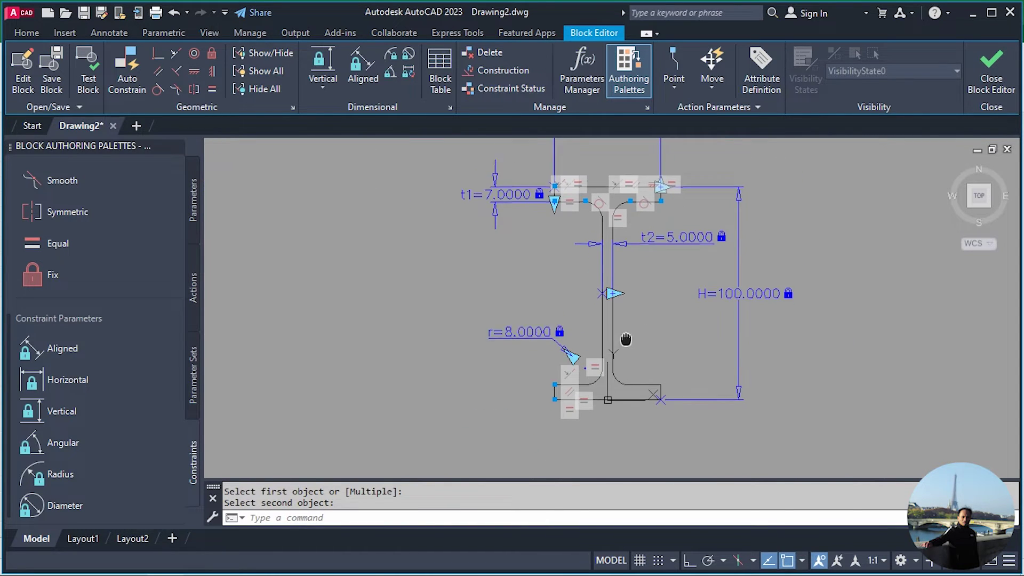
{"action": "scroll", "coordinate": [600, 303], "scroll_direction": "up", "scroll_amount": 5}
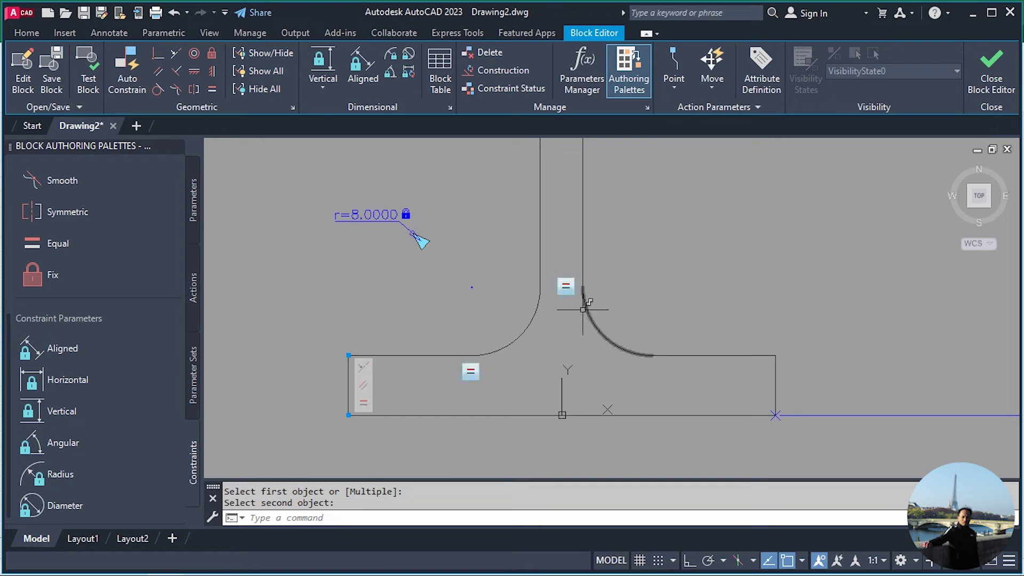
- Try equalizing the lower flange top edges, dismiss the over-constraint warning, and end the command
{"action": "left_click", "coordinate": [211, 89]}
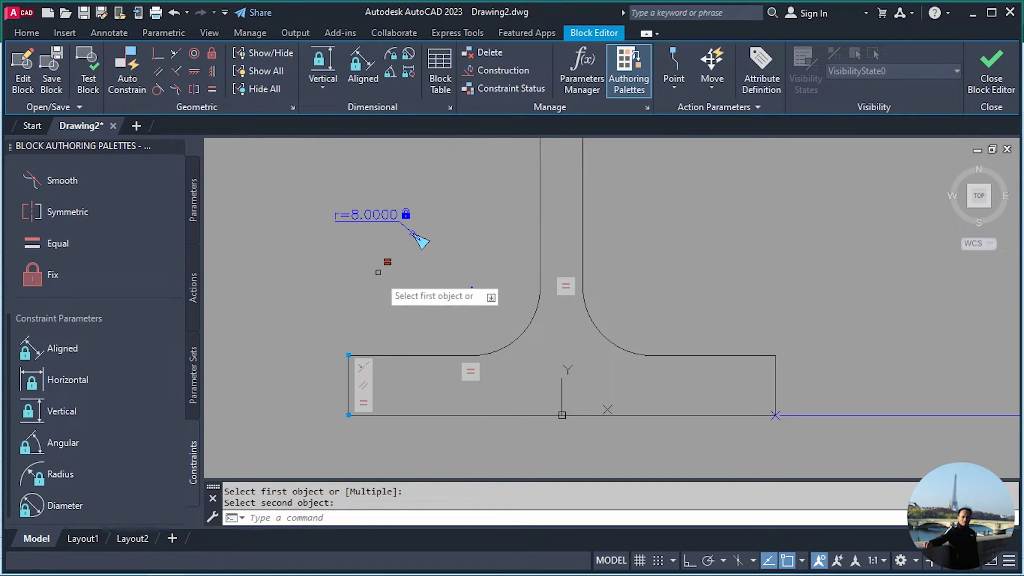
{"action": "left_click", "coordinate": [415, 355]}
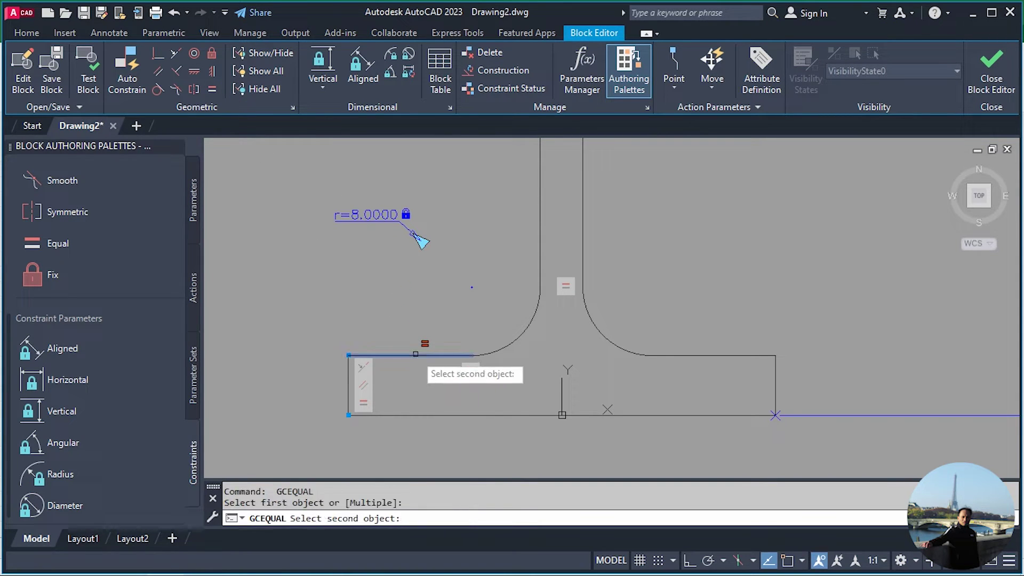
{"action": "left_click", "coordinate": [716, 354]}
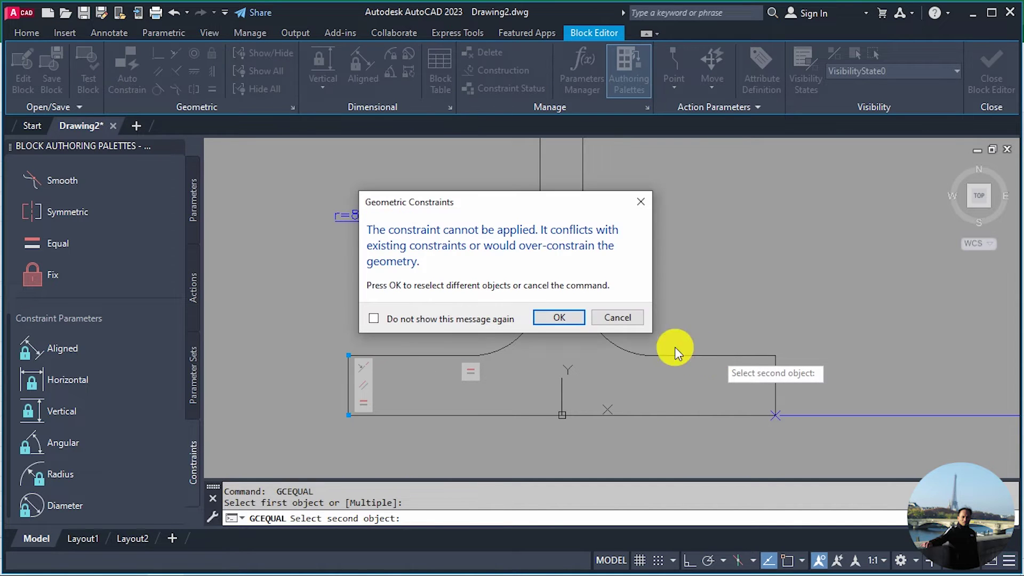
{"action": "left_click", "coordinate": [558, 316]}
{"action": "scroll", "coordinate": [448, 320], "scroll_direction": "down", "scroll_amount": 3}
{"action": "middle_click_drag", "start_coordinate": [555, 267], "coordinate": [564, 386]}
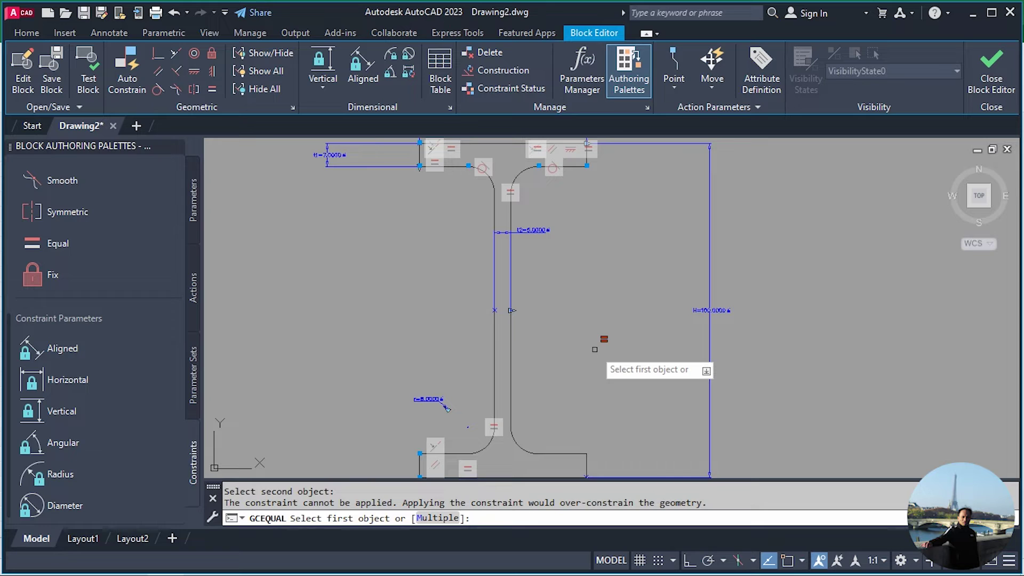
{"action": "key", "text": "Escape"}
- Place a block table parameter beside the I-beam profile with one grip
{"action": "scroll", "coordinate": [597, 349], "scroll_direction": "down", "scroll_amount": 2}
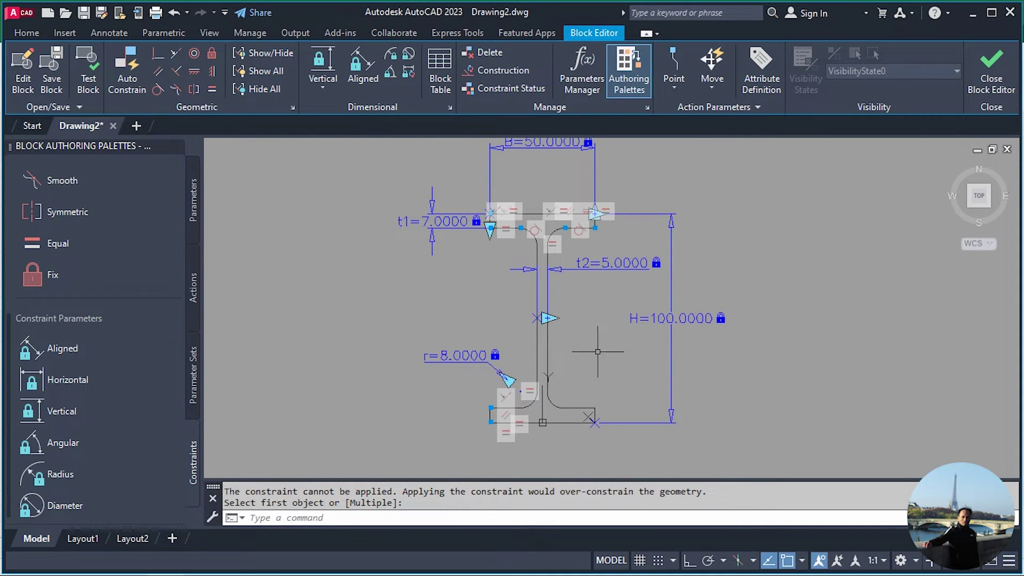
{"action": "mouse_move", "coordinate": [597, 352]}
{"action": "middle_mouse_down"}
{"action": "mouse_move", "coordinate": [629, 393]}
{"action": "mouse_move", "coordinate": [628, 358]}
{"action": "middle_mouse_up"}
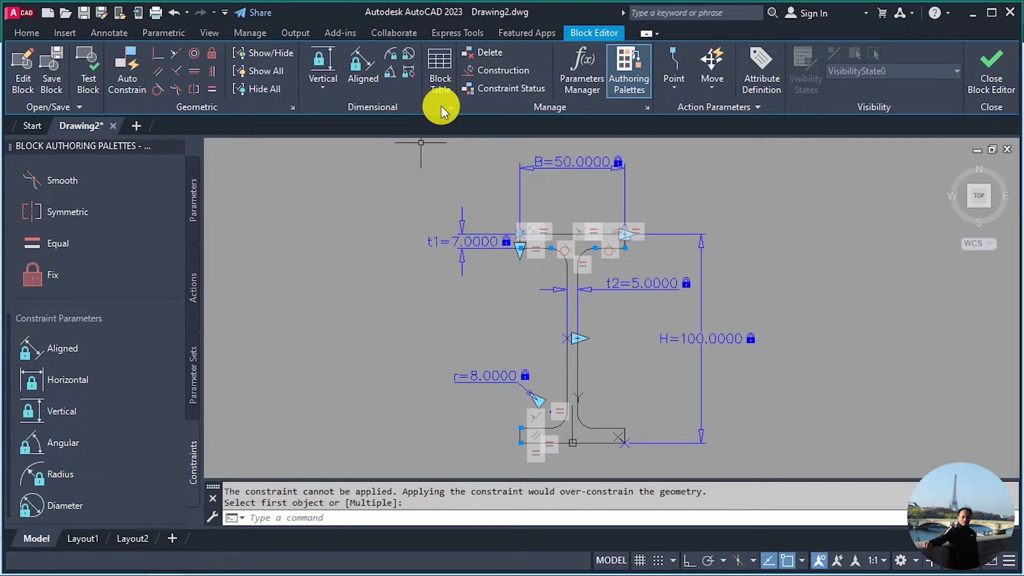
{"action": "left_click", "coordinate": [441, 78]}
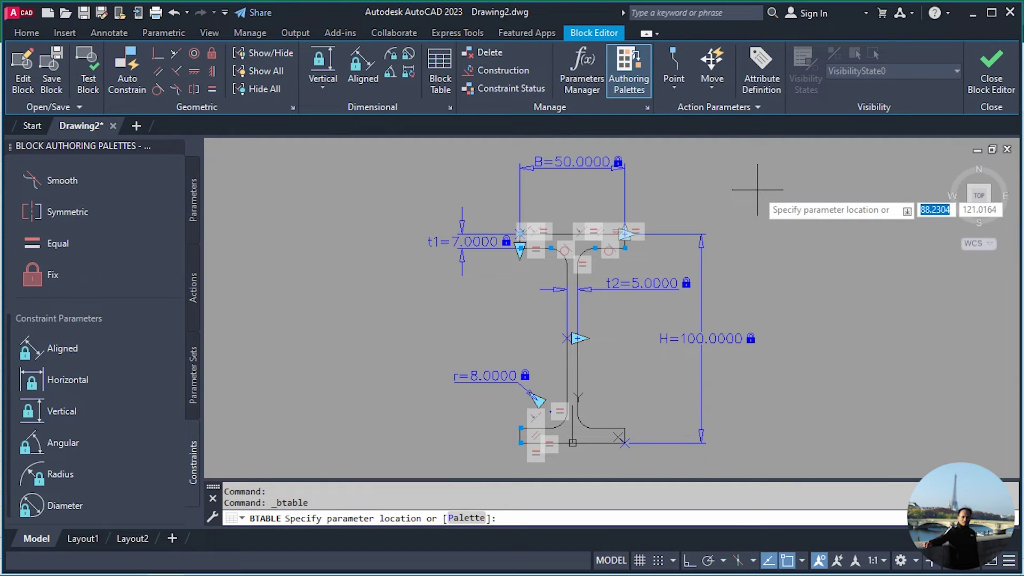
{"action": "left_click", "coordinate": [757, 191]}
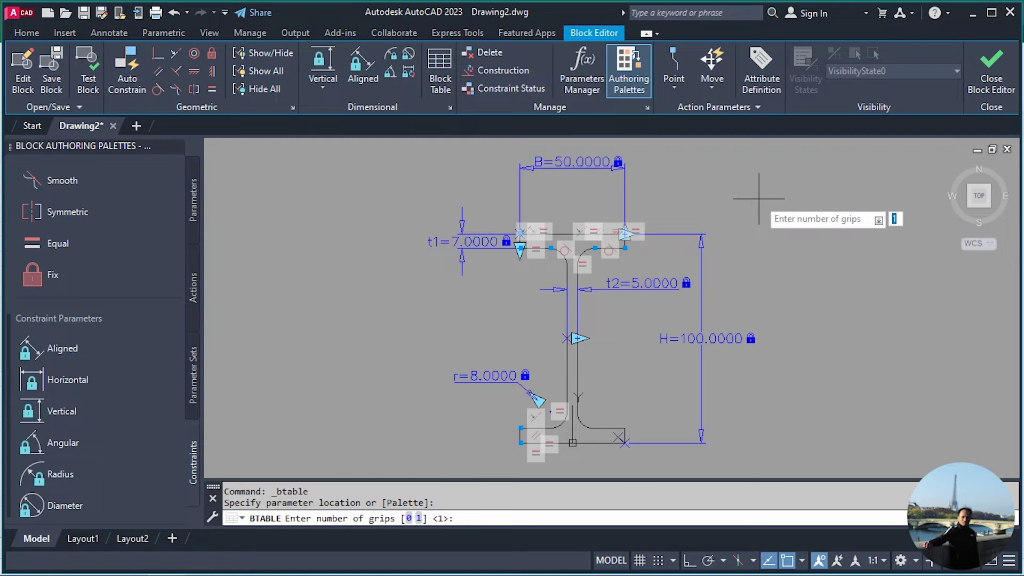
{"action": "key", "text": "Return"}
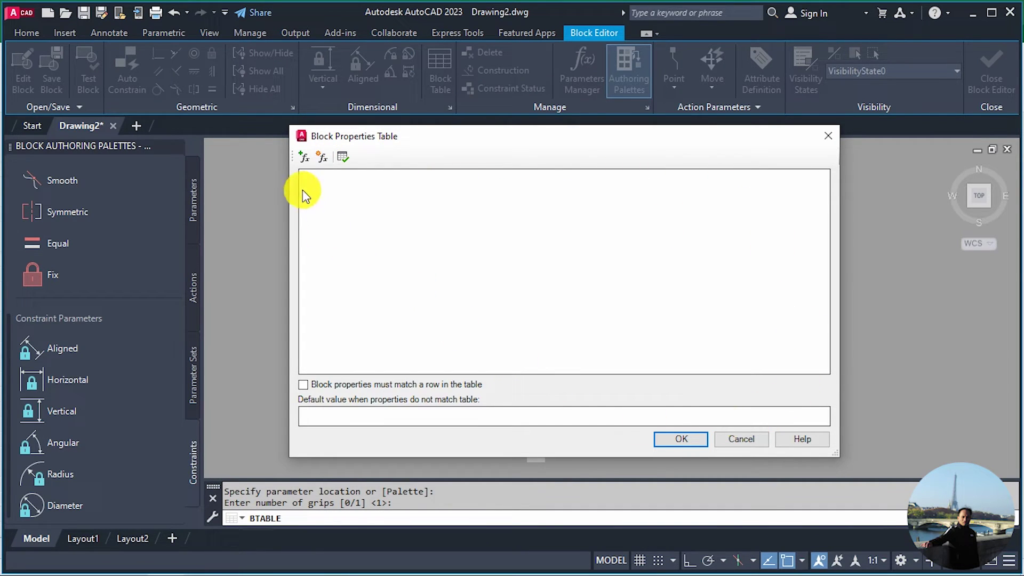
- Add H, B, t1, t2 and r as columns of the Block Properties Table
{"action": "left_click", "coordinate": [303, 157]}
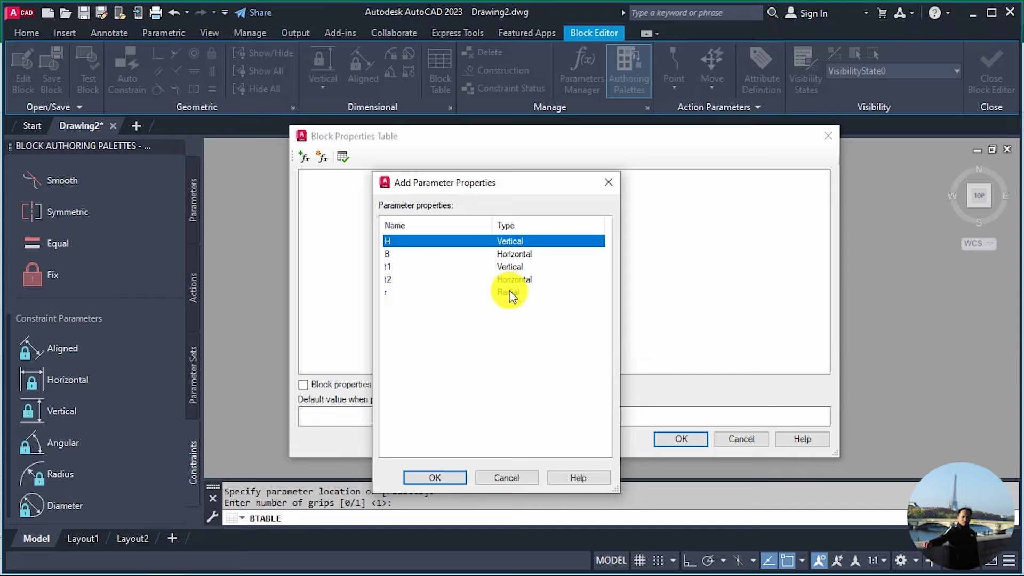
{"action": "left_click", "coordinate": [393, 255]}
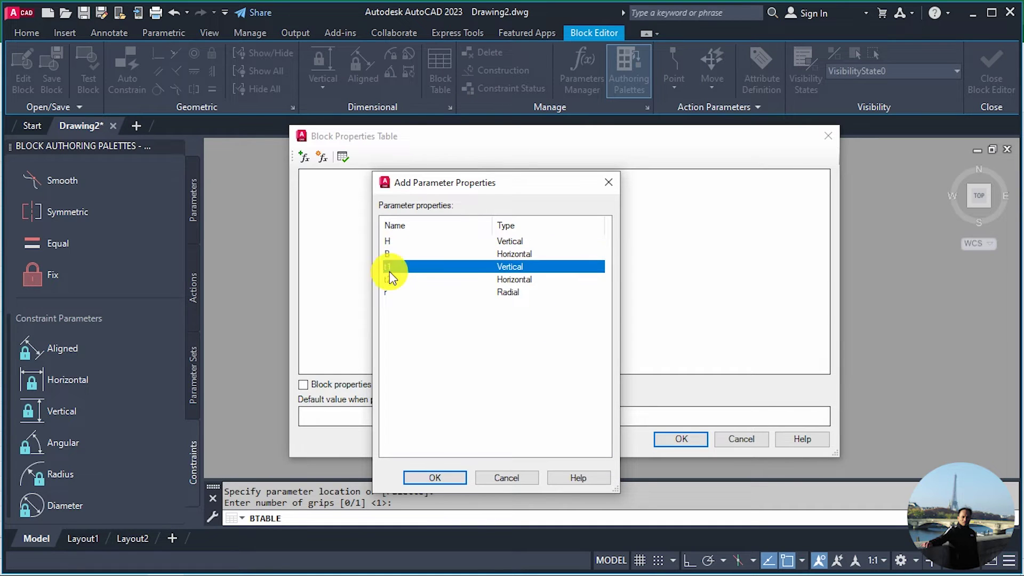
{"action": "left_click", "coordinate": [391, 279]}
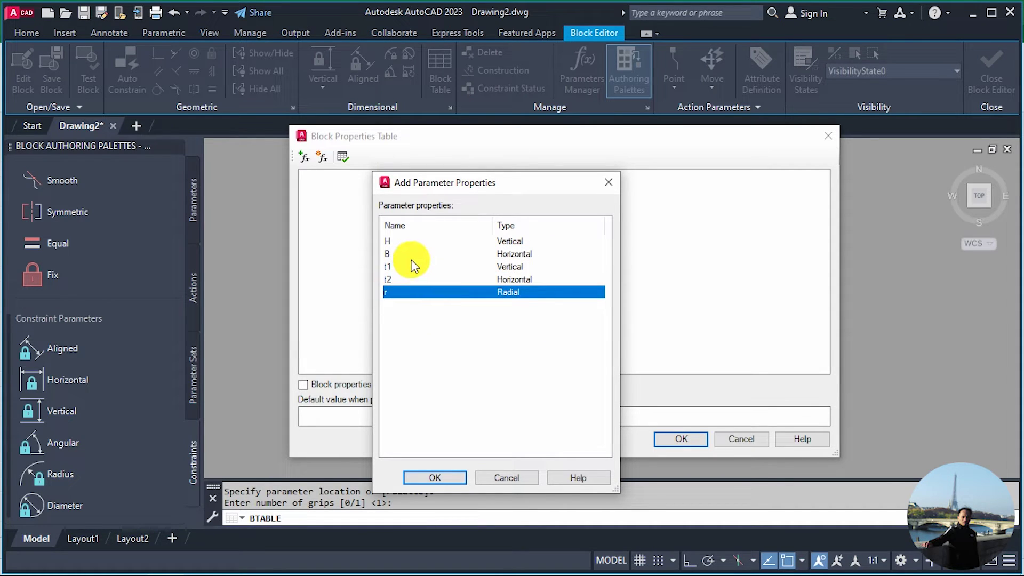
{"action": "left_click", "coordinate": [400, 241]}
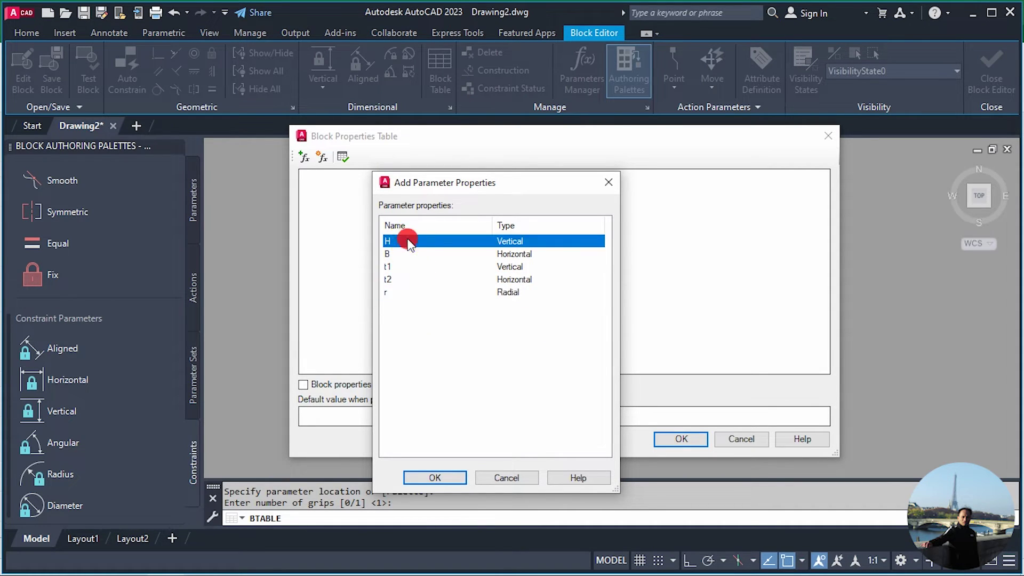
{"action": "left_click", "coordinate": [391, 292], "text": "shift"}
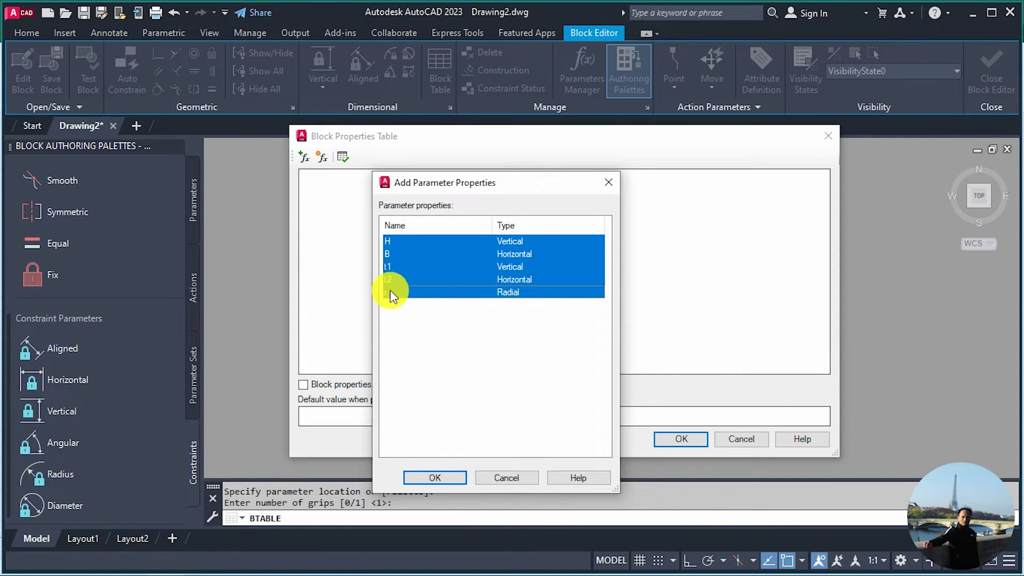
{"action": "left_click", "coordinate": [433, 476]}
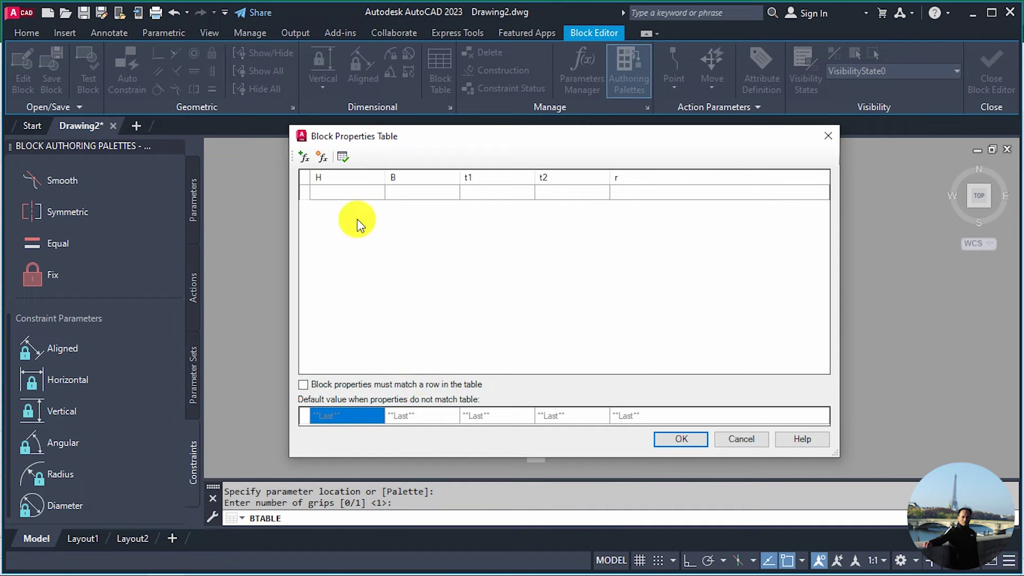
- Select the cells across the table row, then clear the selection
{"action": "left_click", "coordinate": [413, 192]}
{"action": "left_click", "coordinate": [499, 192]}
{"action": "left_click", "coordinate": [571, 192]}
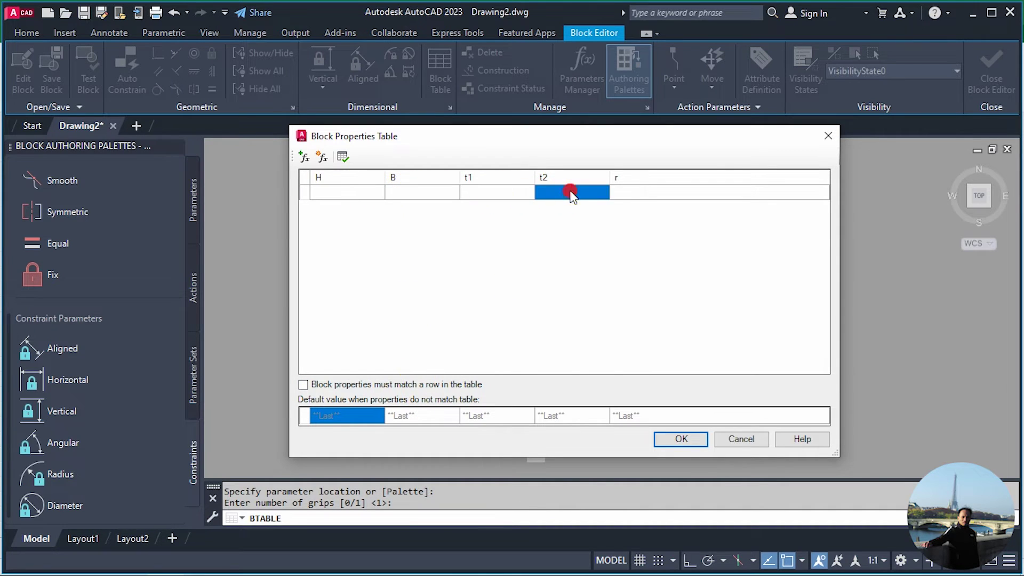
{"action": "left_click", "coordinate": [635, 193]}
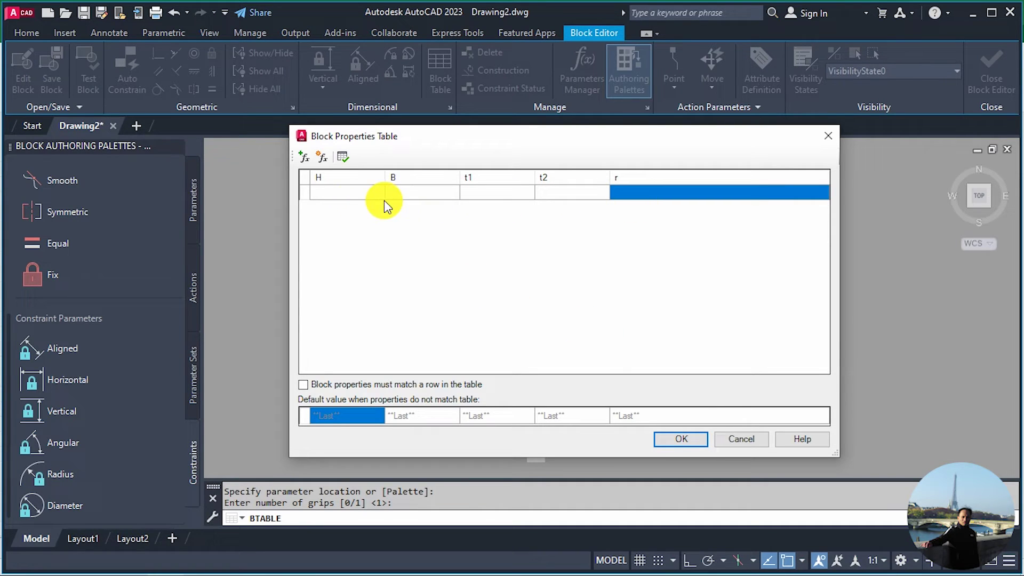
{"action": "left_click", "coordinate": [482, 237]}
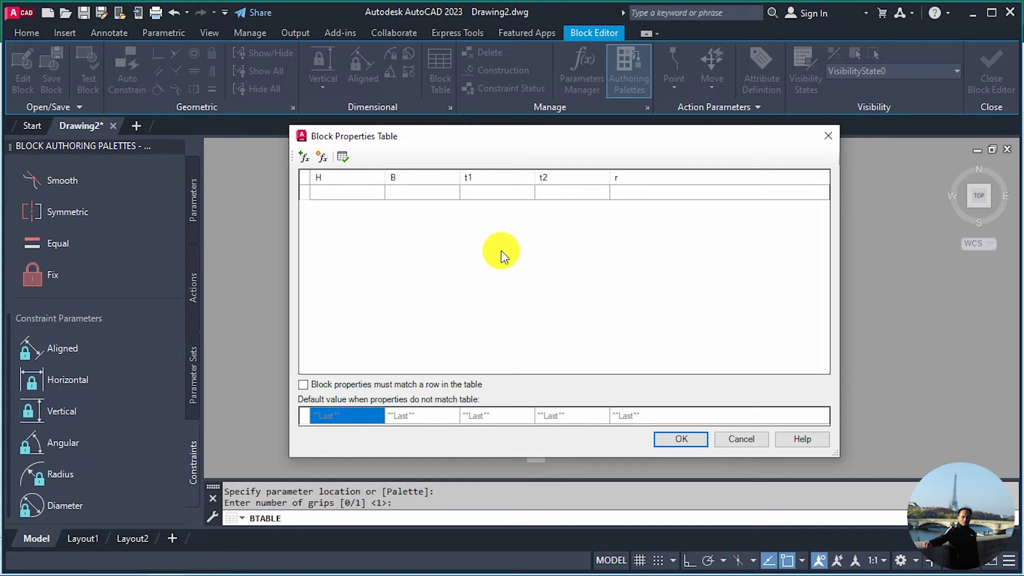
- Add a new String user parameter named Size as a table column
{"action": "left_click", "coordinate": [322, 158]}
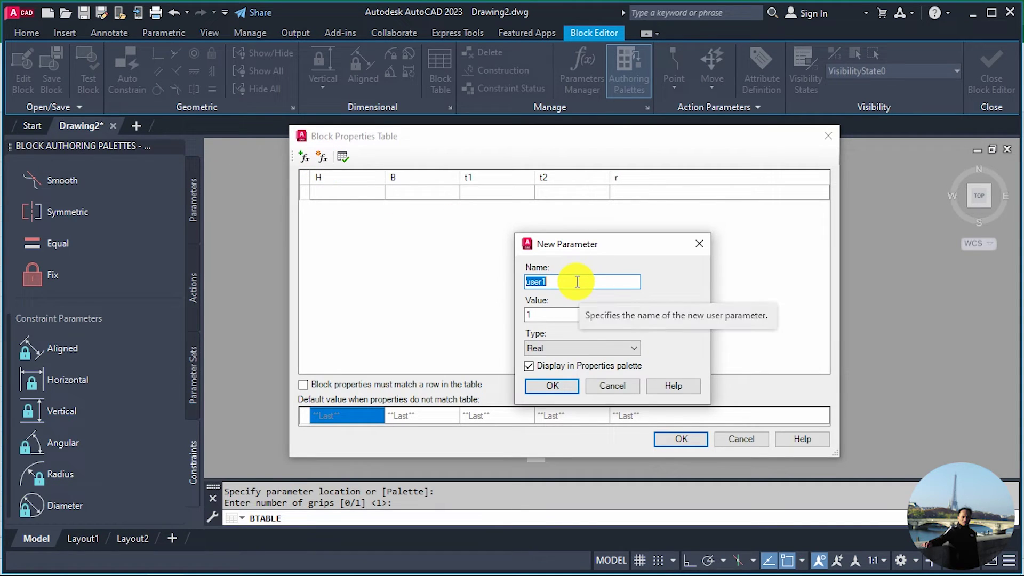
{"action": "type", "text": "Size"}
{"action": "left_click", "coordinate": [611, 347]}
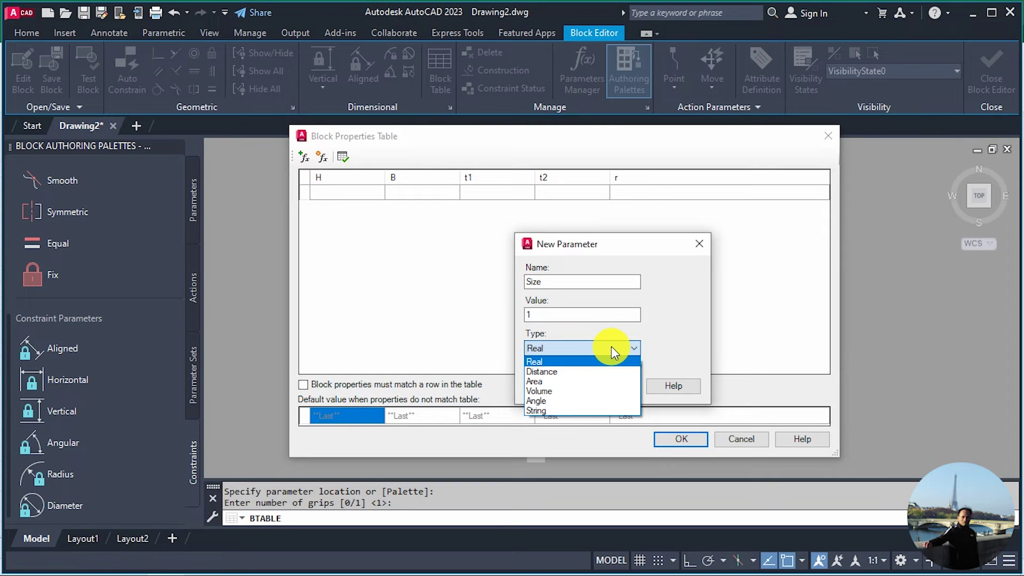
{"action": "left_click", "coordinate": [572, 410]}
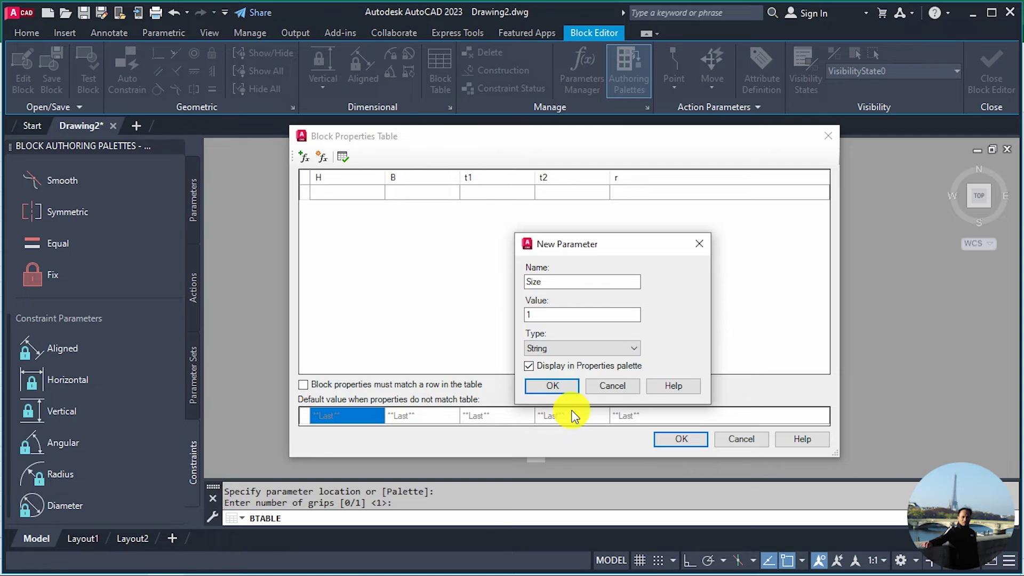
{"action": "left_click", "coordinate": [552, 387]}
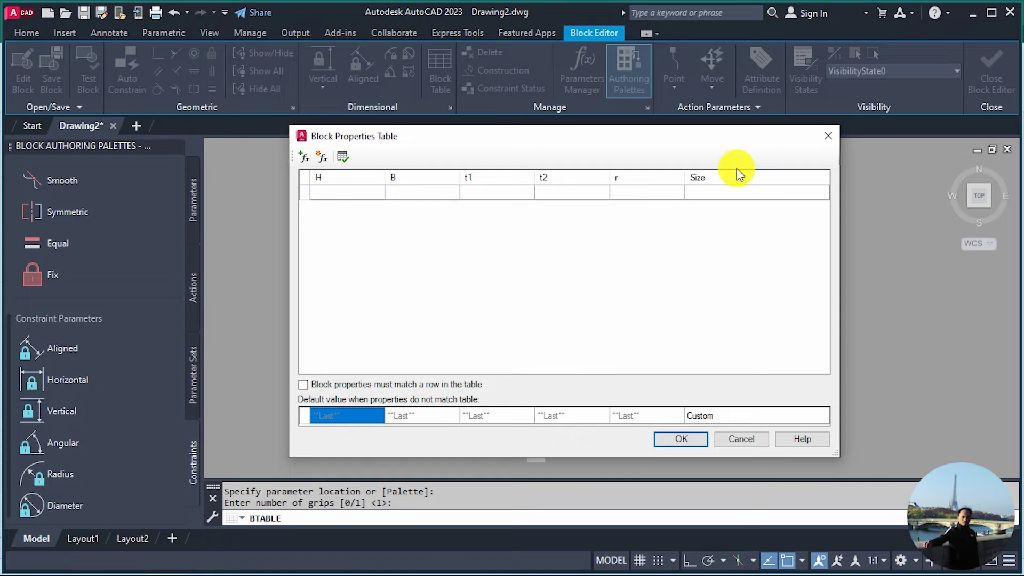
- Move the Size column to the first position and step through the empty row's cells
{"action": "left_click", "coordinate": [734, 188]}
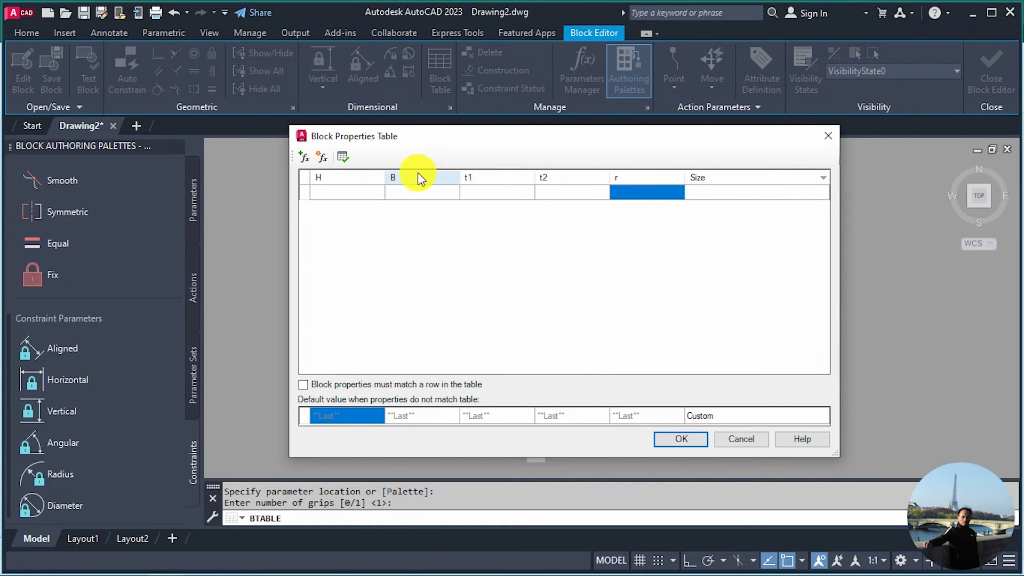
{"action": "left_click", "coordinate": [316, 182]}
{"action": "left_click_drag", "start_coordinate": [314, 181], "coordinate": [316, 183]}
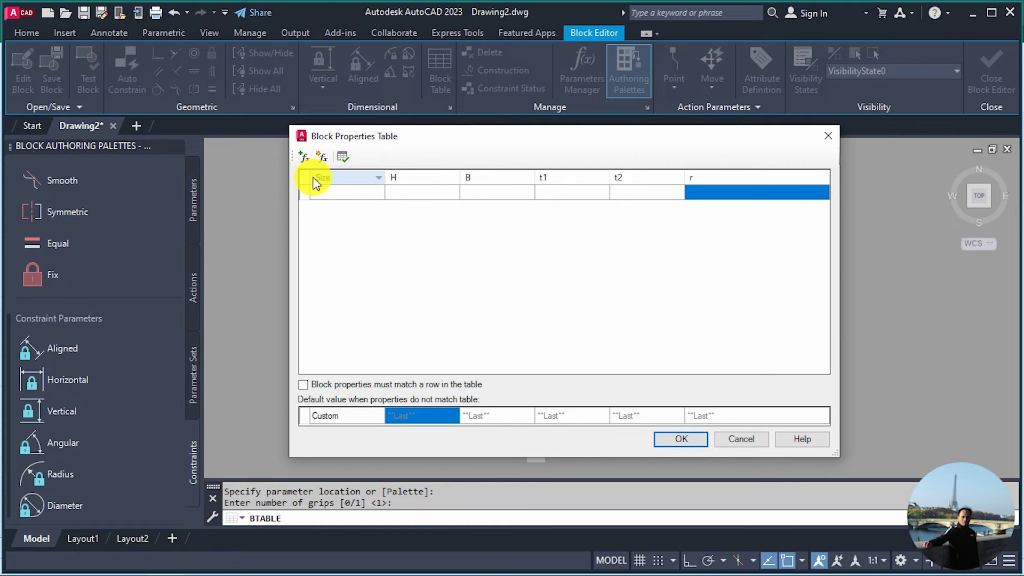
{"action": "left_click", "coordinate": [365, 193]}
{"action": "left_click", "coordinate": [424, 193]}
{"action": "left_click", "coordinate": [510, 196]}
{"action": "left_click", "coordinate": [573, 194]}
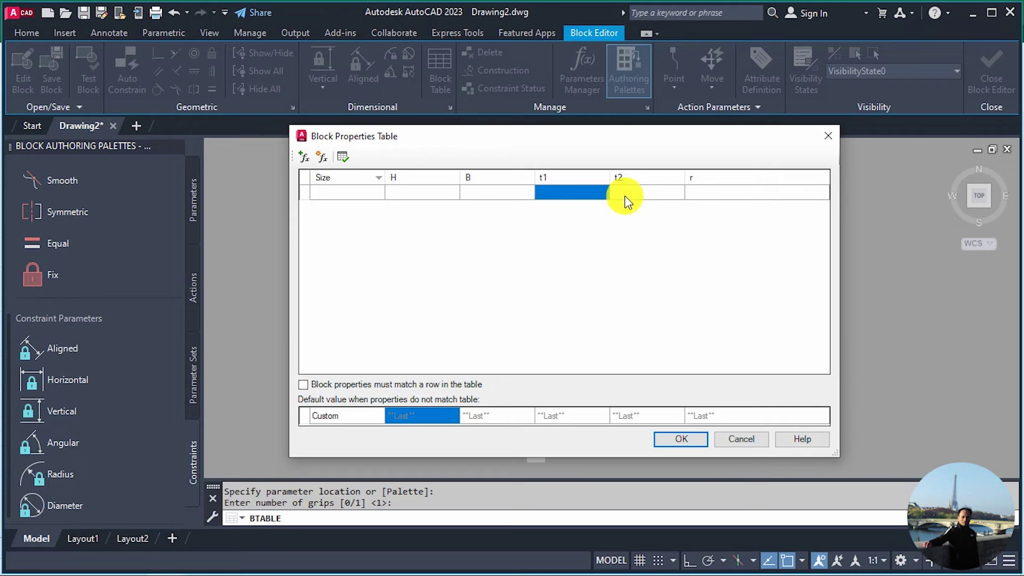
{"action": "left_click", "coordinate": [669, 194]}
{"action": "left_click", "coordinate": [747, 194]}
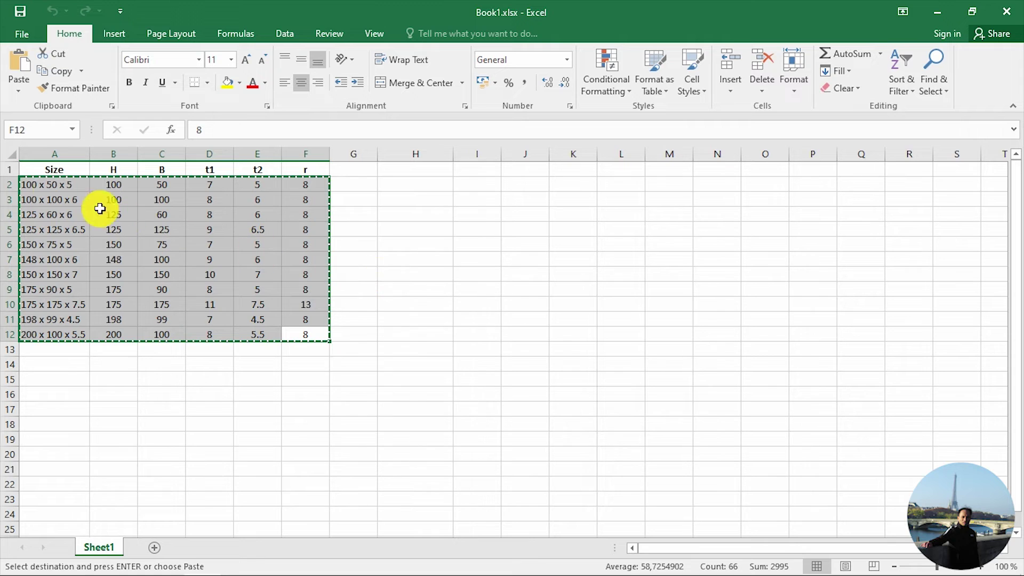
- Select the I-beam section data A2:F12 in Excel for copying
{"action": "left_click", "coordinate": [372, 314]}
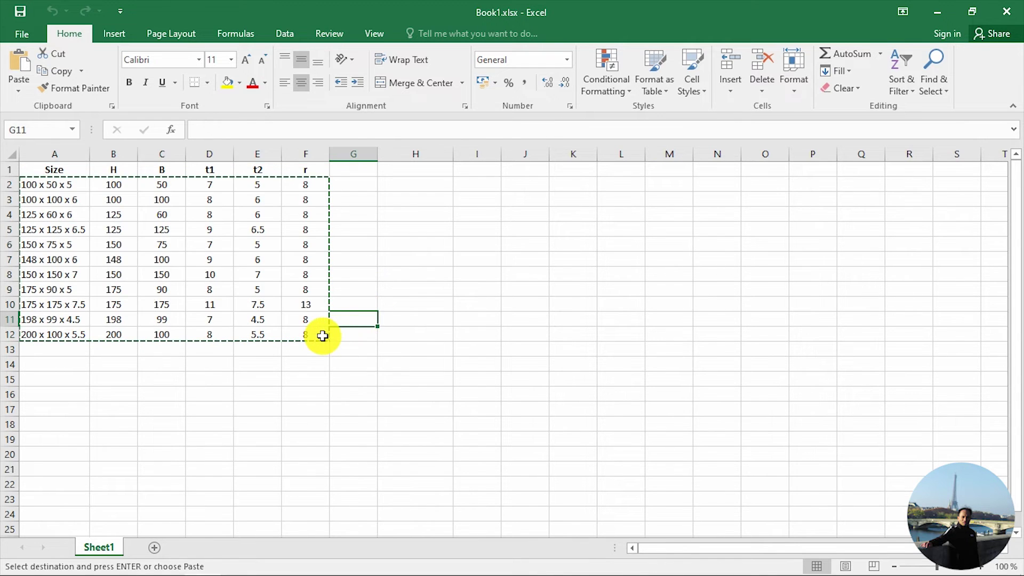
{"action": "mouse_move", "coordinate": [321, 336]}
{"action": "left_mouse_down"}
{"action": "mouse_move", "coordinate": [139, 258]}
{"action": "mouse_move", "coordinate": [39, 187]}
{"action": "left_mouse_up"}
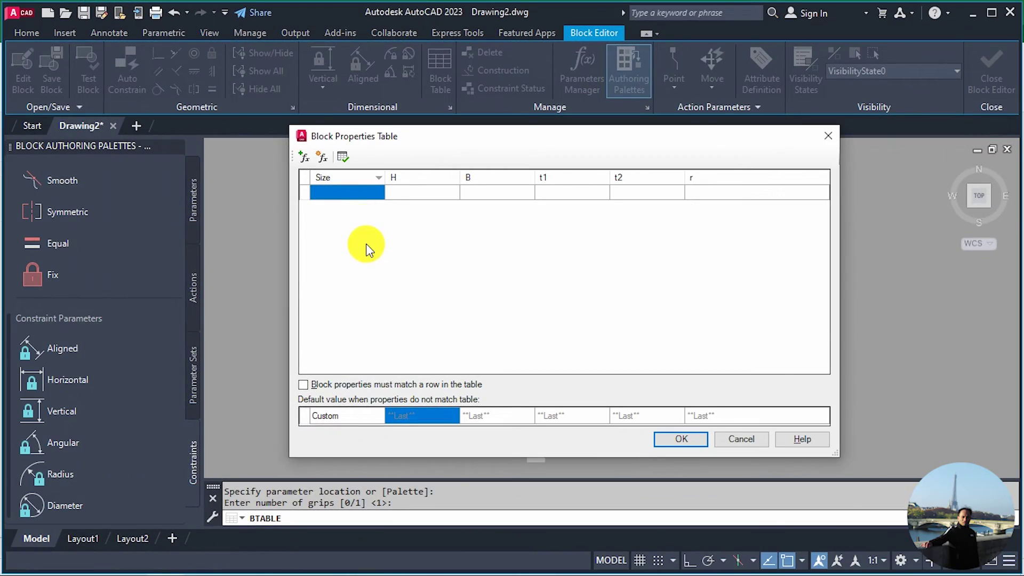
- Paste the eleven I-beam sizes into the table and sort rows by Size, t2 and other columns
{"action": "key", "text": "ctrl+v"}
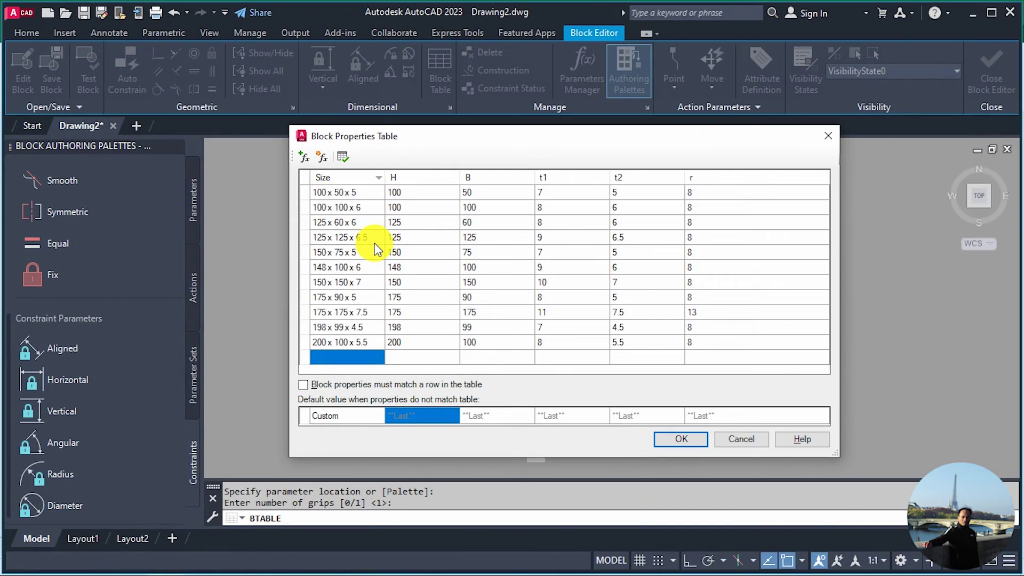
{"action": "left_click", "coordinate": [341, 178]}
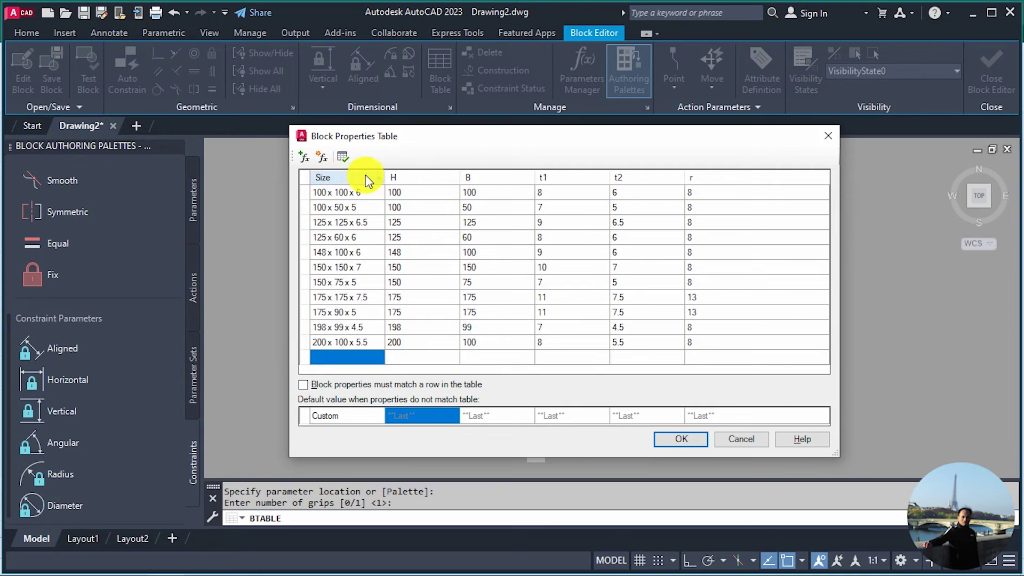
{"action": "left_click", "coordinate": [508, 178]}
{"action": "left_click", "coordinate": [575, 172]}
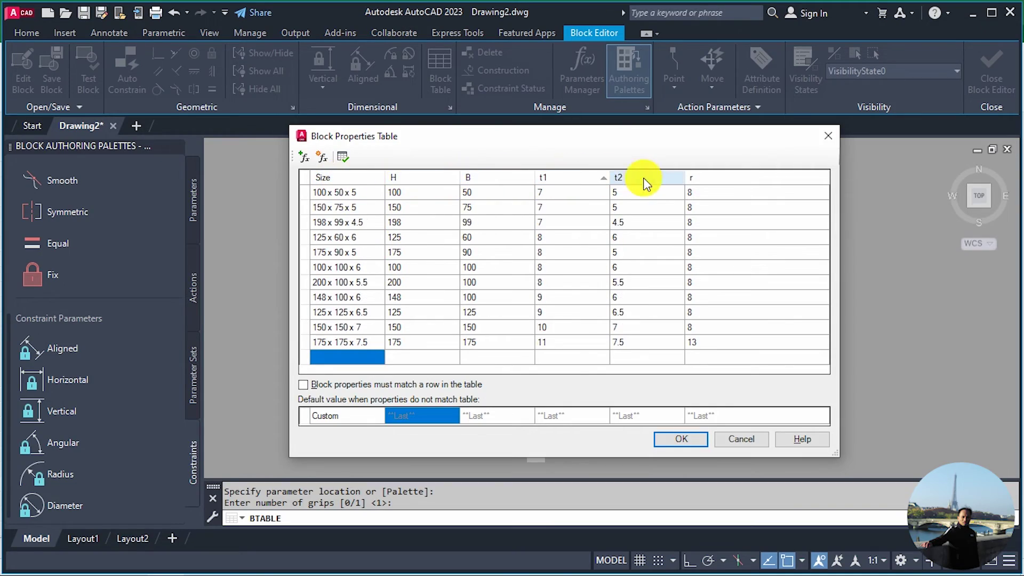
{"action": "left_click", "coordinate": [643, 178]}
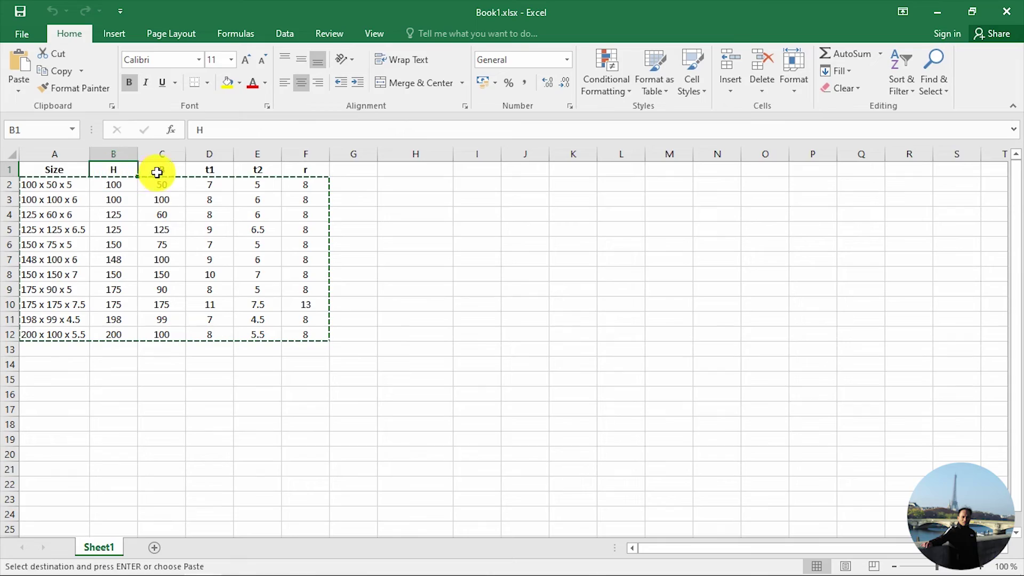
- Compare the Excel column headers with the table columns and check a row's r value
{"action": "left_click", "coordinate": [160, 171]}
{"action": "left_click", "coordinate": [209, 170]}
{"action": "left_click", "coordinate": [262, 170]}
{"action": "left_click", "coordinate": [306, 170]}
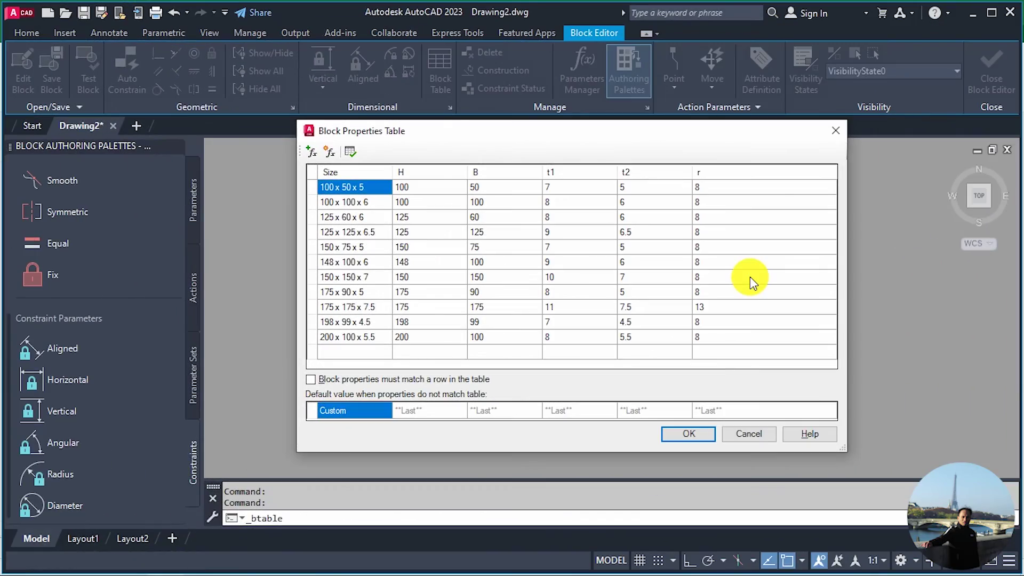
{"action": "left_click", "coordinate": [750, 277]}
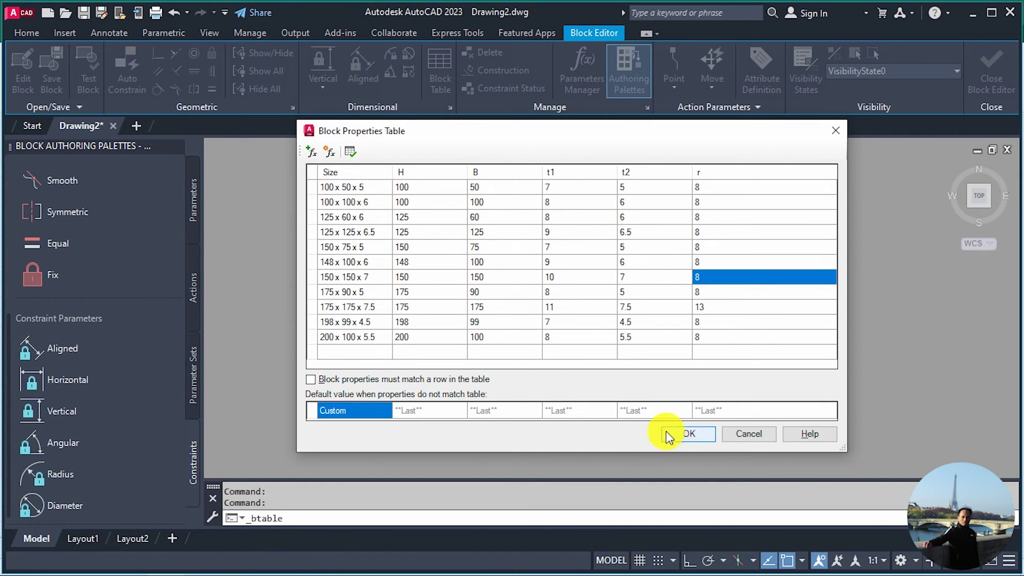
- Accept the filled properties table, then close the Block Editor saving changes
{"action": "left_click", "coordinate": [683, 433]}
{"action": "left_click", "coordinate": [561, 419]}
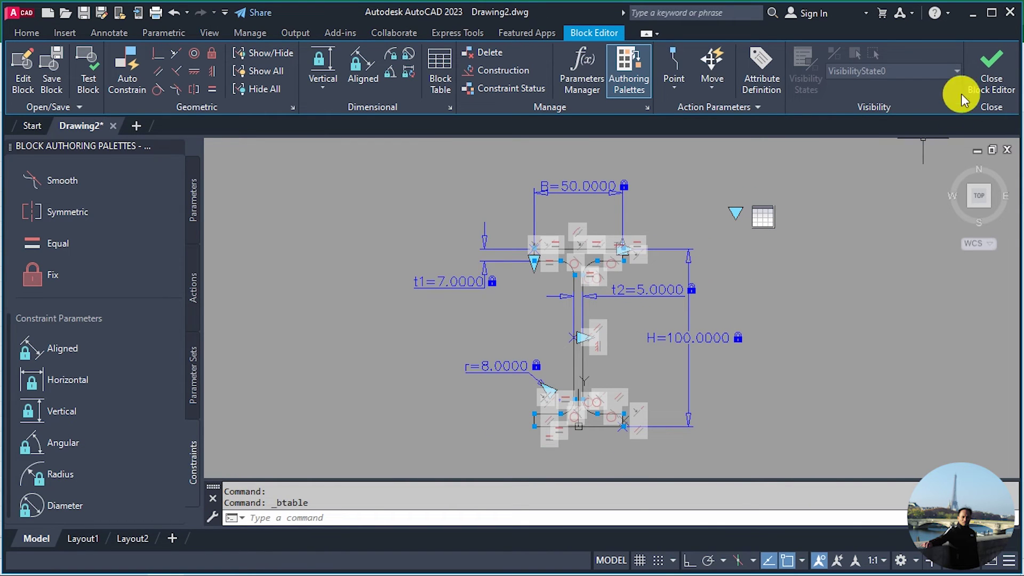
{"action": "left_click", "coordinate": [989, 68]}
{"action": "left_click", "coordinate": [418, 275]}
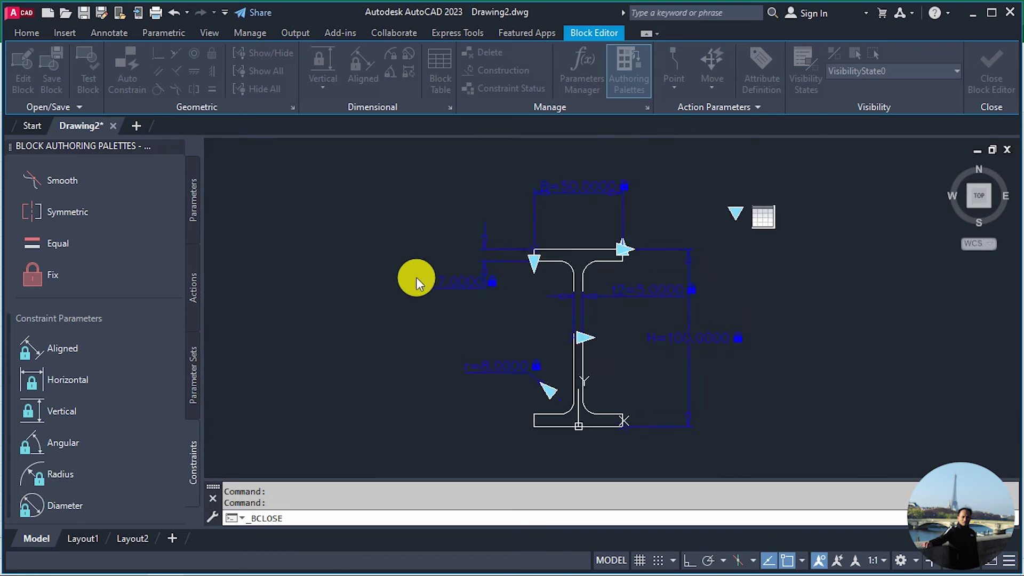
- Switch the I-beam via 100 x 100 x 6 and 125 x 125 x 6.5 to 148 x 100 x 6
{"action": "left_click", "coordinate": [560, 246]}
{"action": "left_click", "coordinate": [673, 219]}
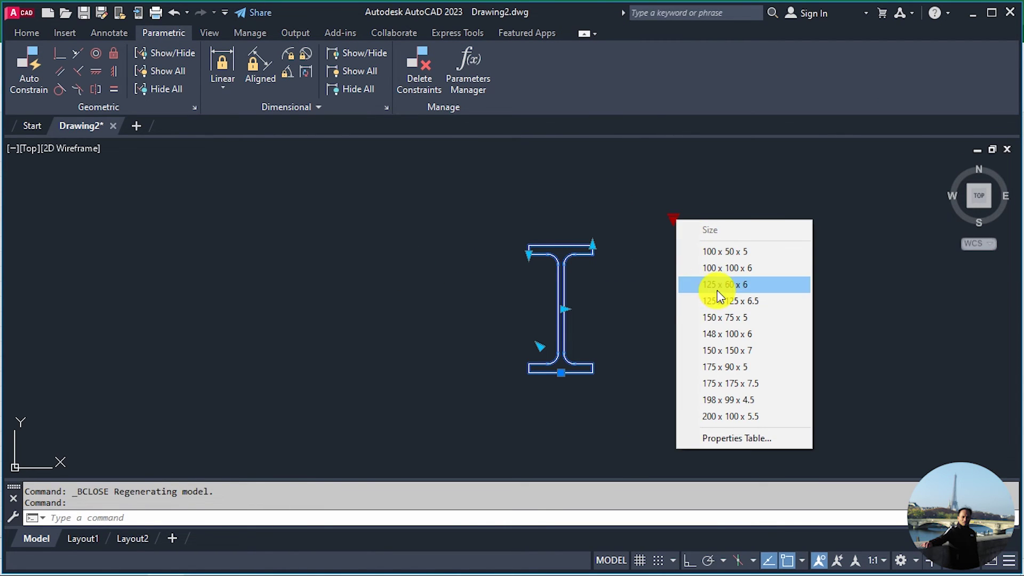
{"action": "left_click", "coordinate": [719, 268]}
{"action": "left_click", "coordinate": [674, 219]}
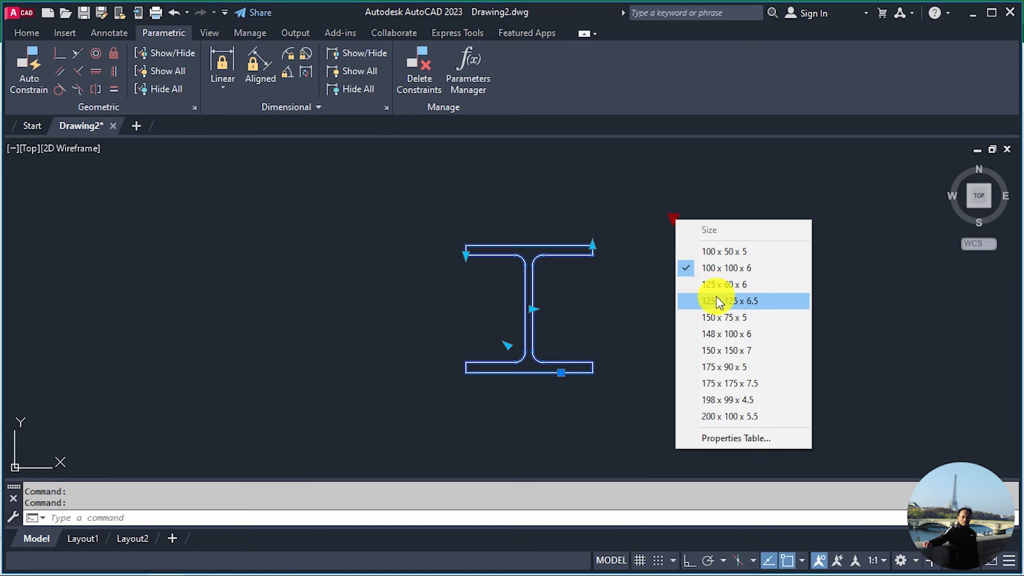
{"action": "left_click", "coordinate": [717, 301]}
{"action": "left_click", "coordinate": [673, 219]}
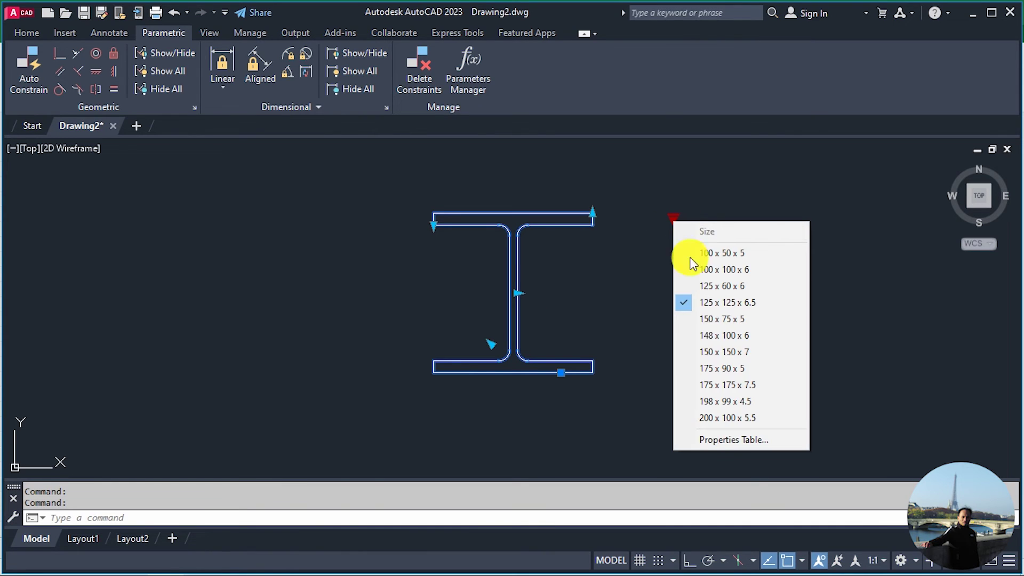
{"action": "left_click", "coordinate": [712, 336]}
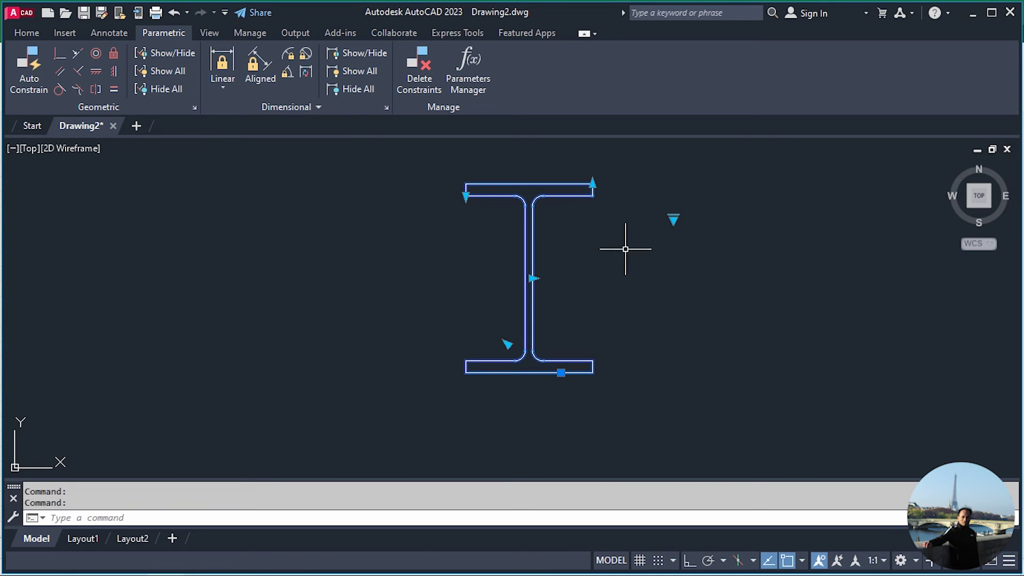
{"action": "right_click", "coordinate": [626, 249]}
- Reopen the I-beam in the Block Editor and select the H, B, t1, t2 and r parameters
{"action": "left_click", "coordinate": [670, 184]}
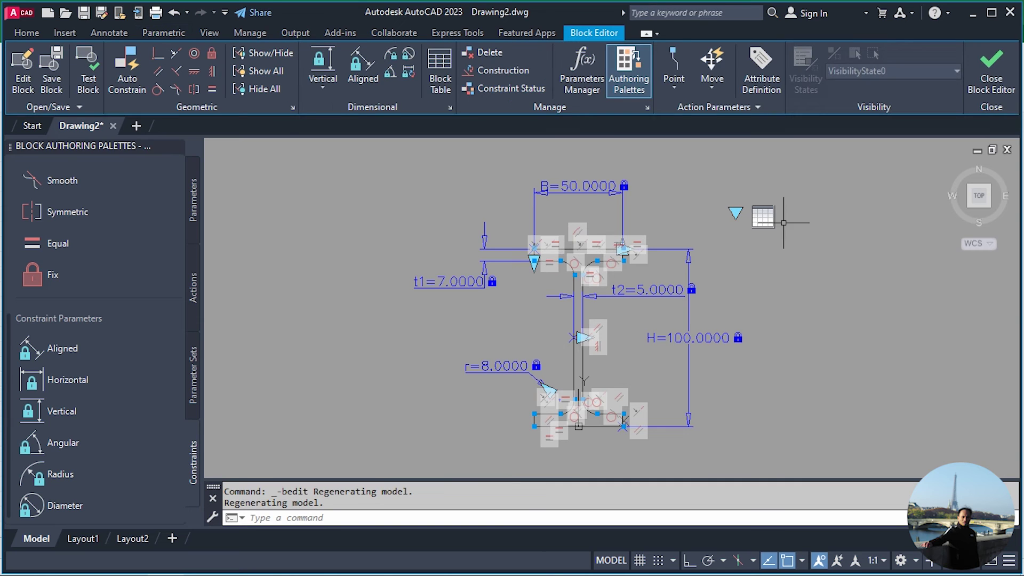
{"action": "scroll", "coordinate": [679, 399], "scroll_direction": "up", "scroll_amount": 2}
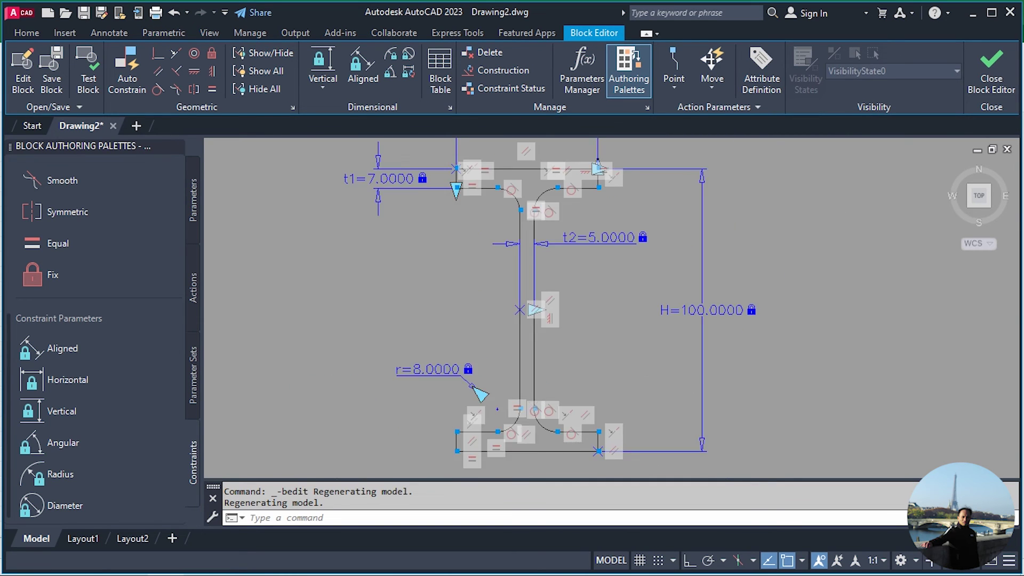
{"action": "scroll", "coordinate": [661, 378], "scroll_direction": "up", "scroll_amount": 2}
{"action": "scroll", "coordinate": [658, 372], "scroll_direction": "down", "scroll_amount": 4}
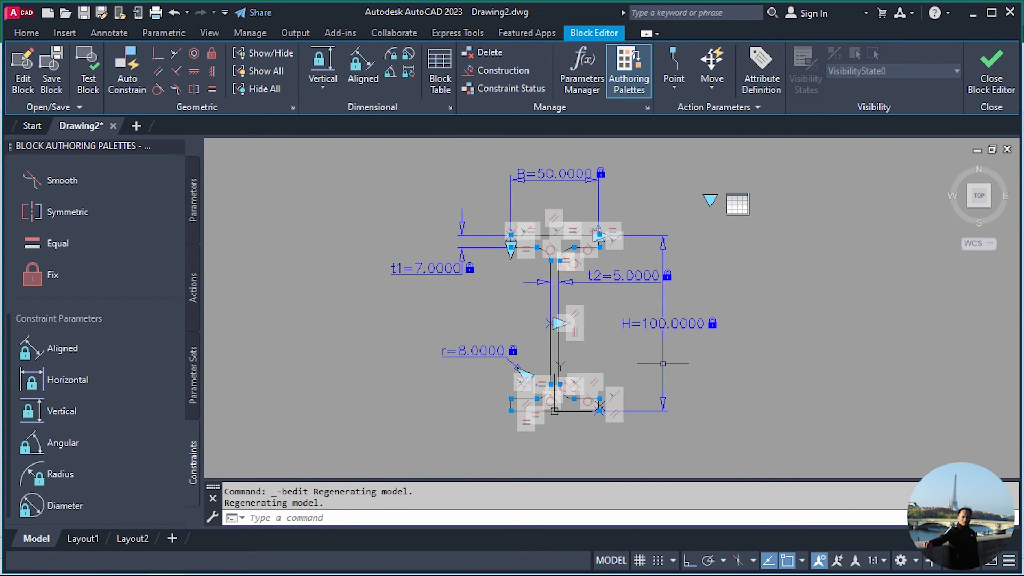
{"action": "left_click", "coordinate": [711, 264]}
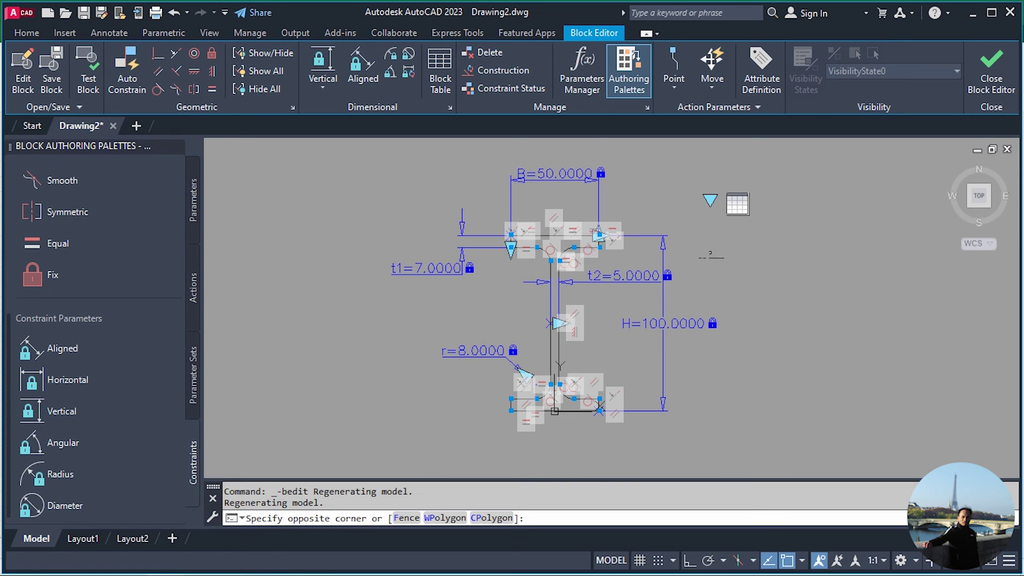
{"action": "left_click", "coordinate": [539, 341]}
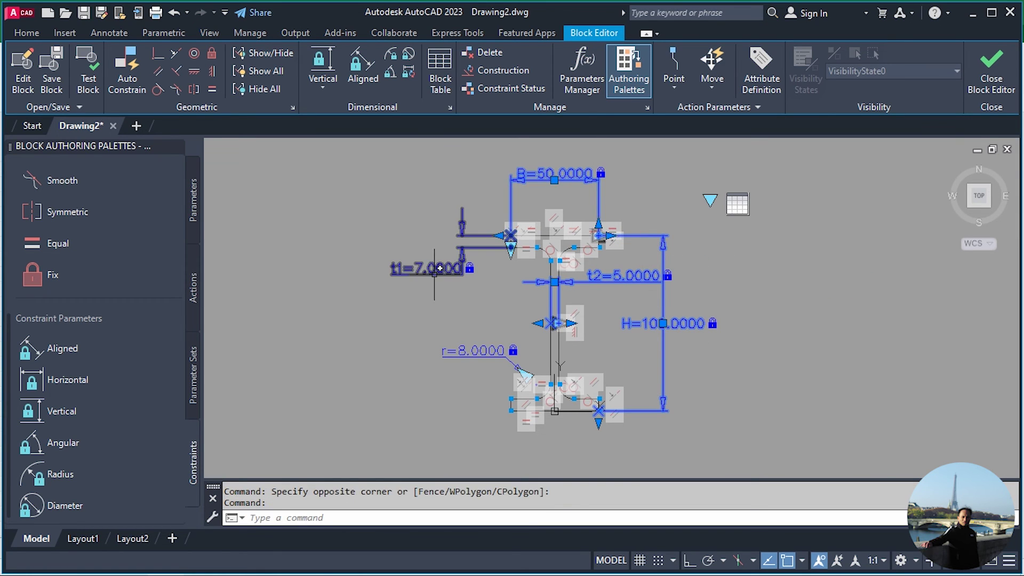
{"action": "left_click", "coordinate": [460, 249]}
{"action": "left_click", "coordinate": [513, 356]}
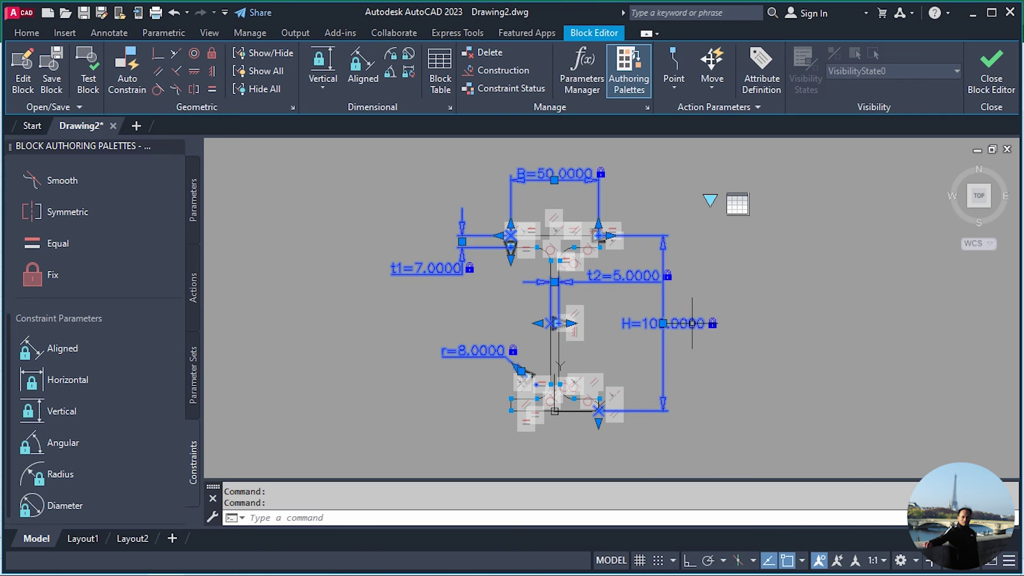
- Set Number of grips to 0 for the selected parameters in Properties
{"action": "right_click", "coordinate": [693, 323]}
{"action": "left_click", "coordinate": [741, 557]}
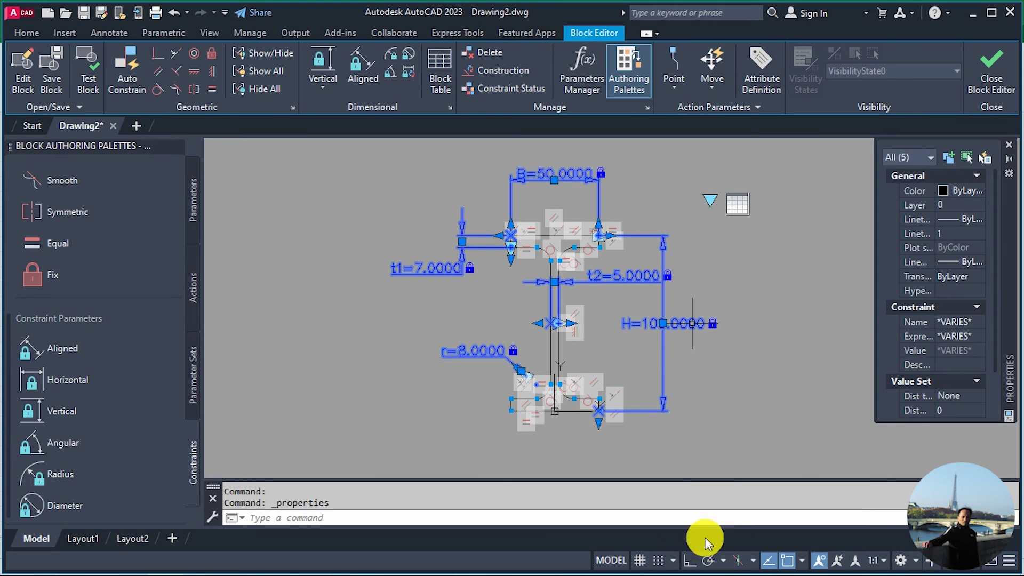
{"action": "scroll", "coordinate": [946, 386], "scroll_direction": "down", "scroll_amount": 2}
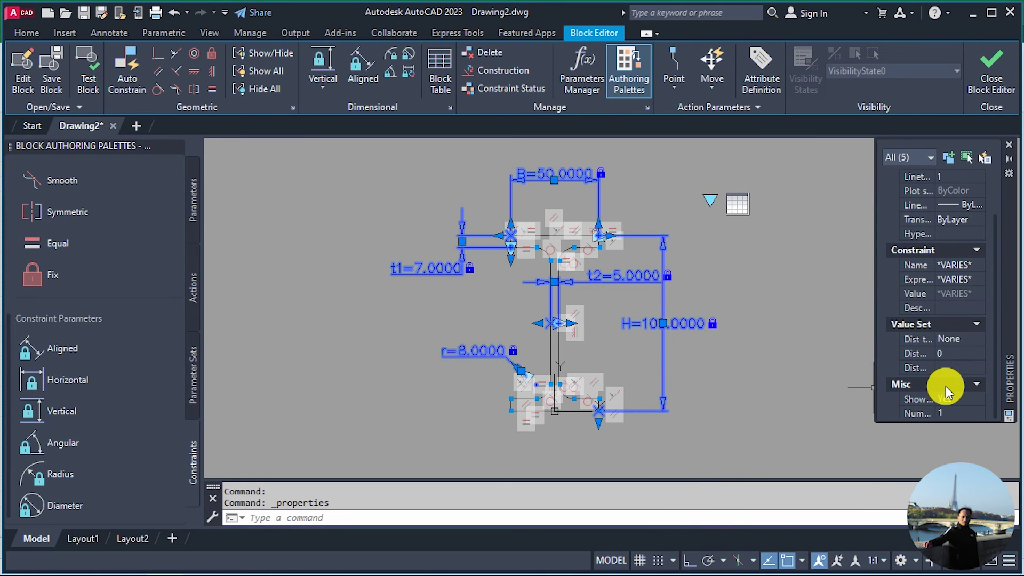
{"action": "left_click", "coordinate": [977, 413]}
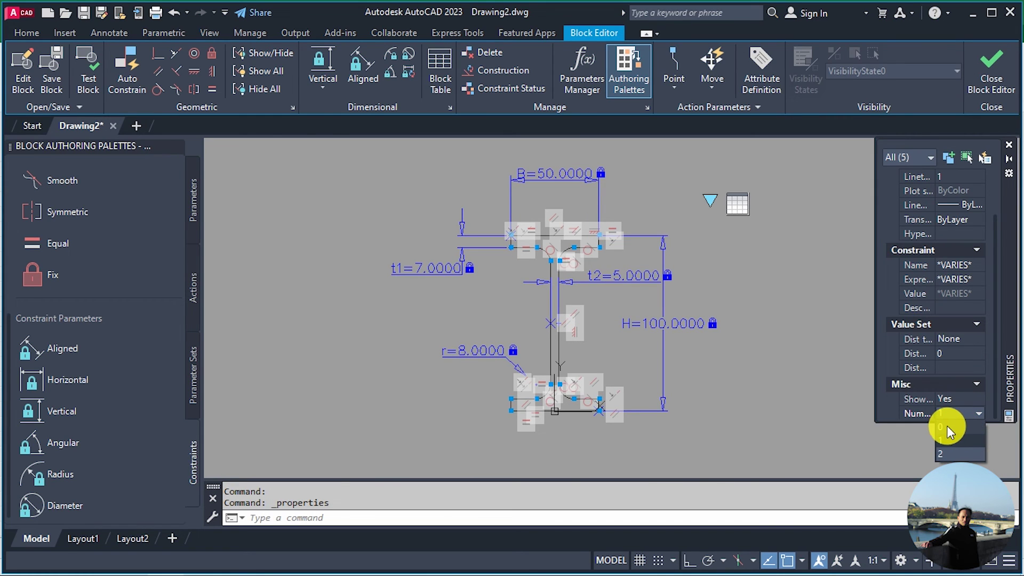
{"action": "left_click", "coordinate": [952, 427]}
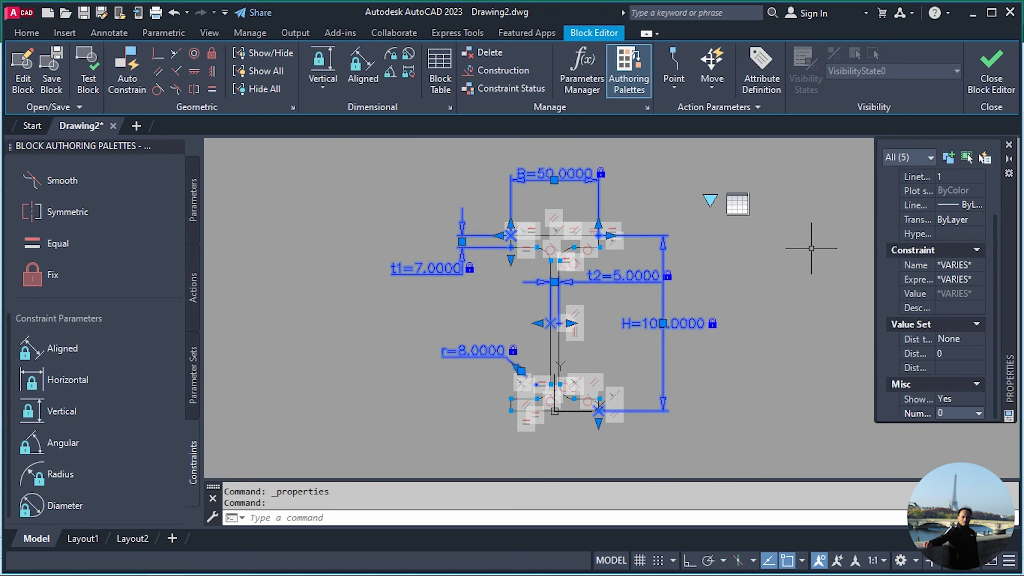
- Close the Block Editor, saving the zero-grip parameter changes to the drawing
{"action": "left_click", "coordinate": [991, 69]}
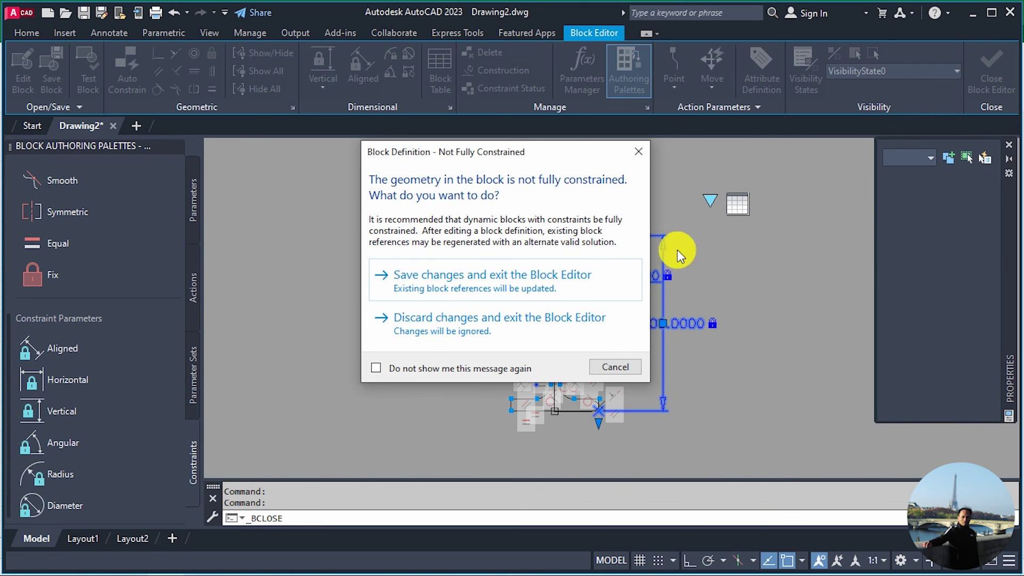
{"action": "left_click", "coordinate": [523, 276]}
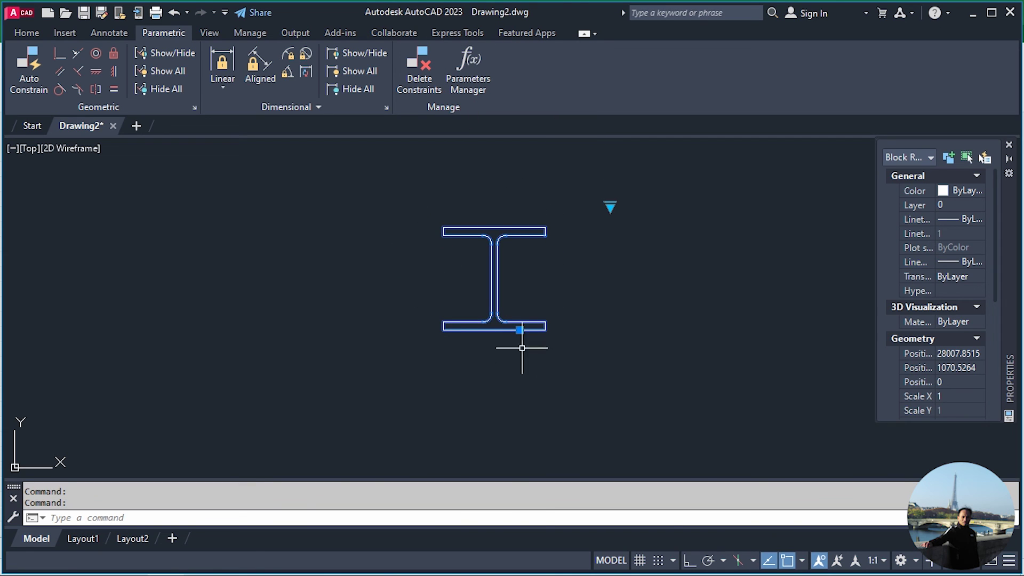
- Pick the 100 x 50 x 5 size from the I-beam's Size lookup list
{"action": "left_click", "coordinate": [609, 207]}
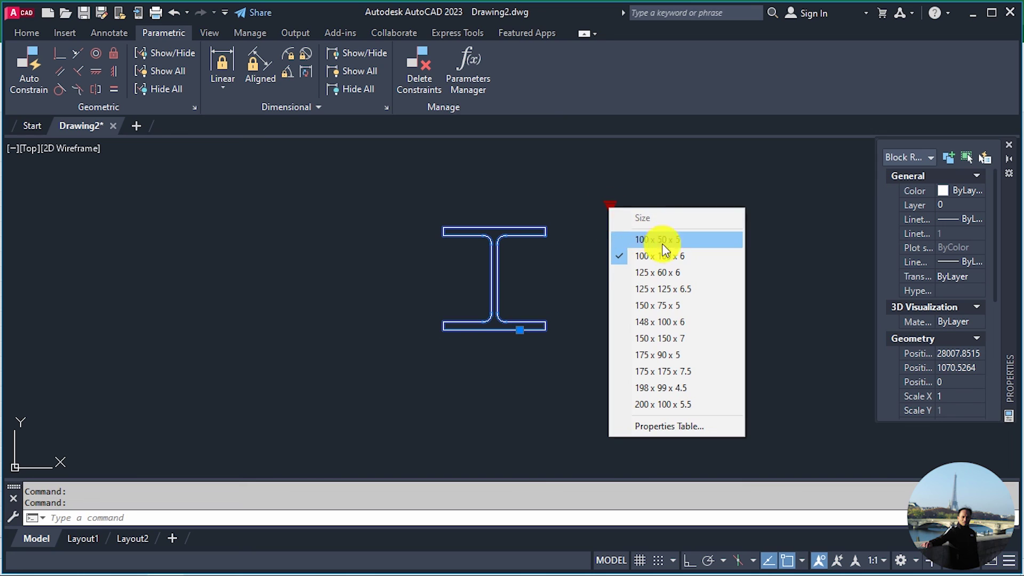
{"action": "left_click", "coordinate": [639, 321]}
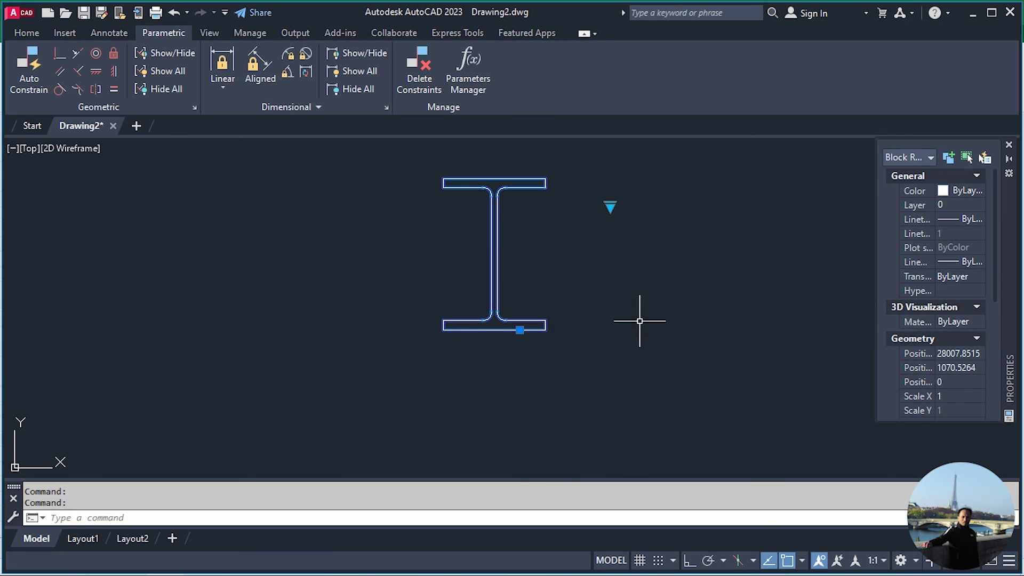